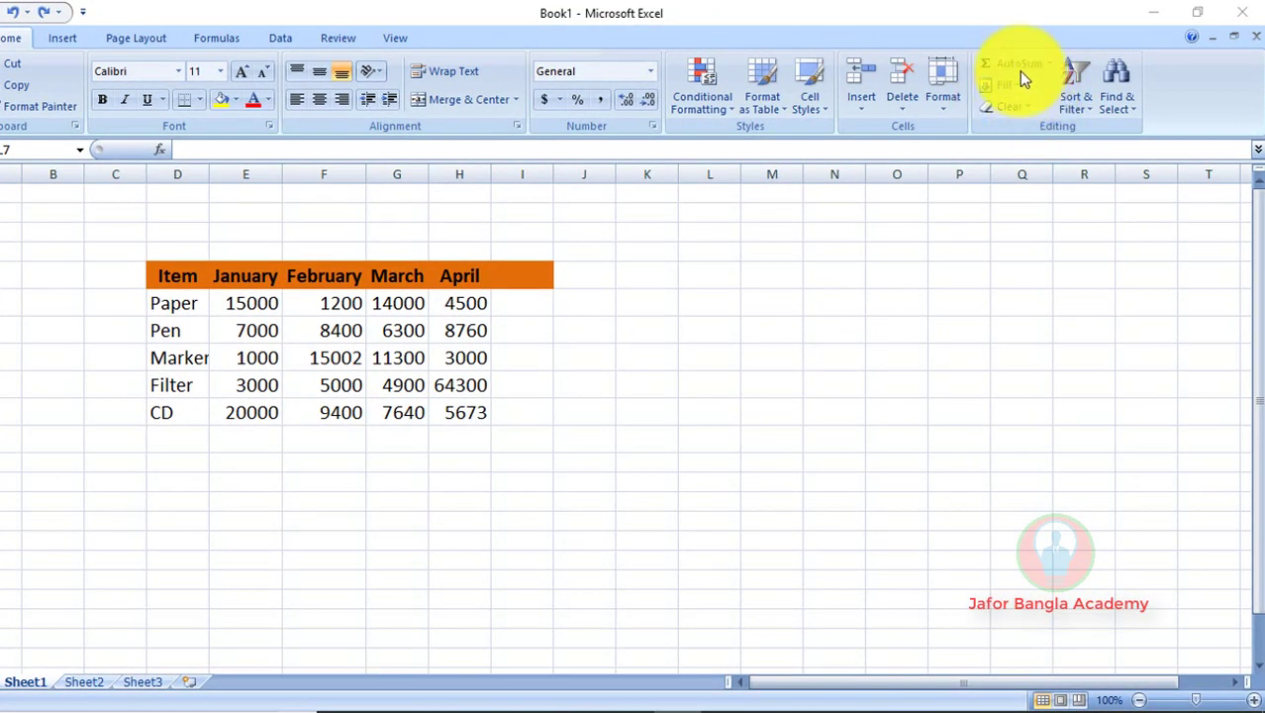
Enter Academy in M6 and fill it down into M7.
click(698, 327)
click(753, 302)
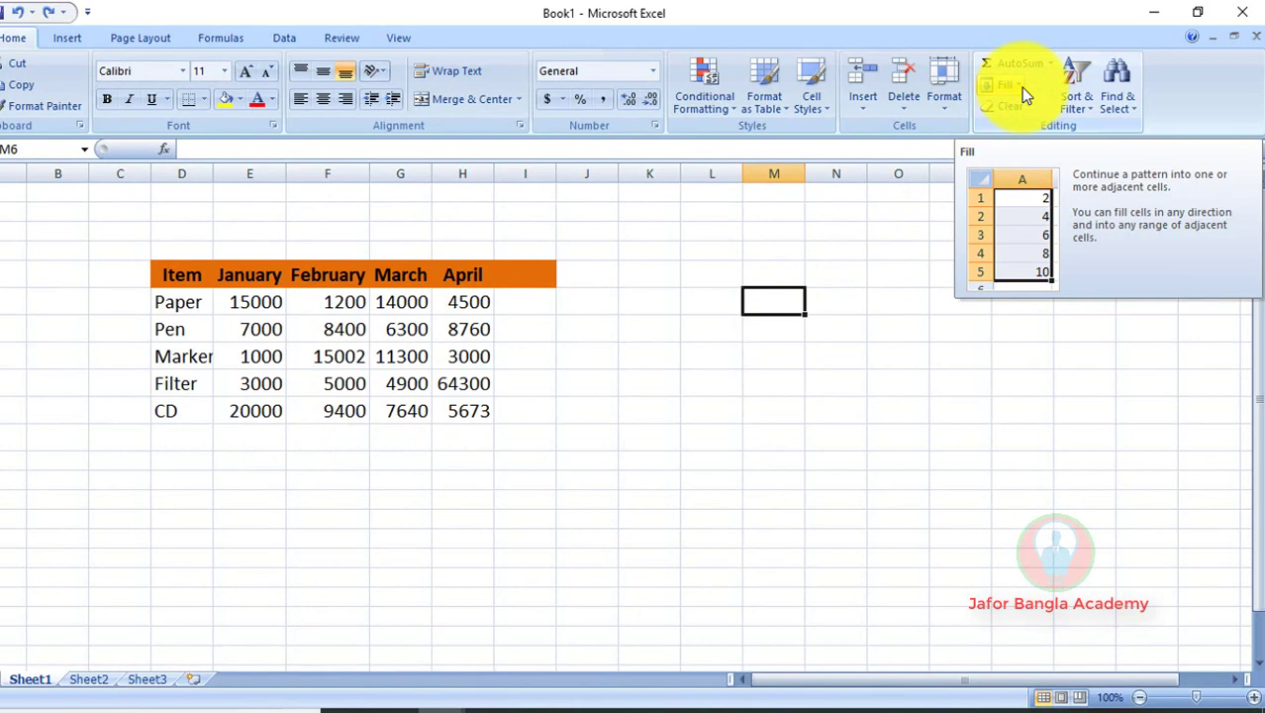
click(1023, 89)
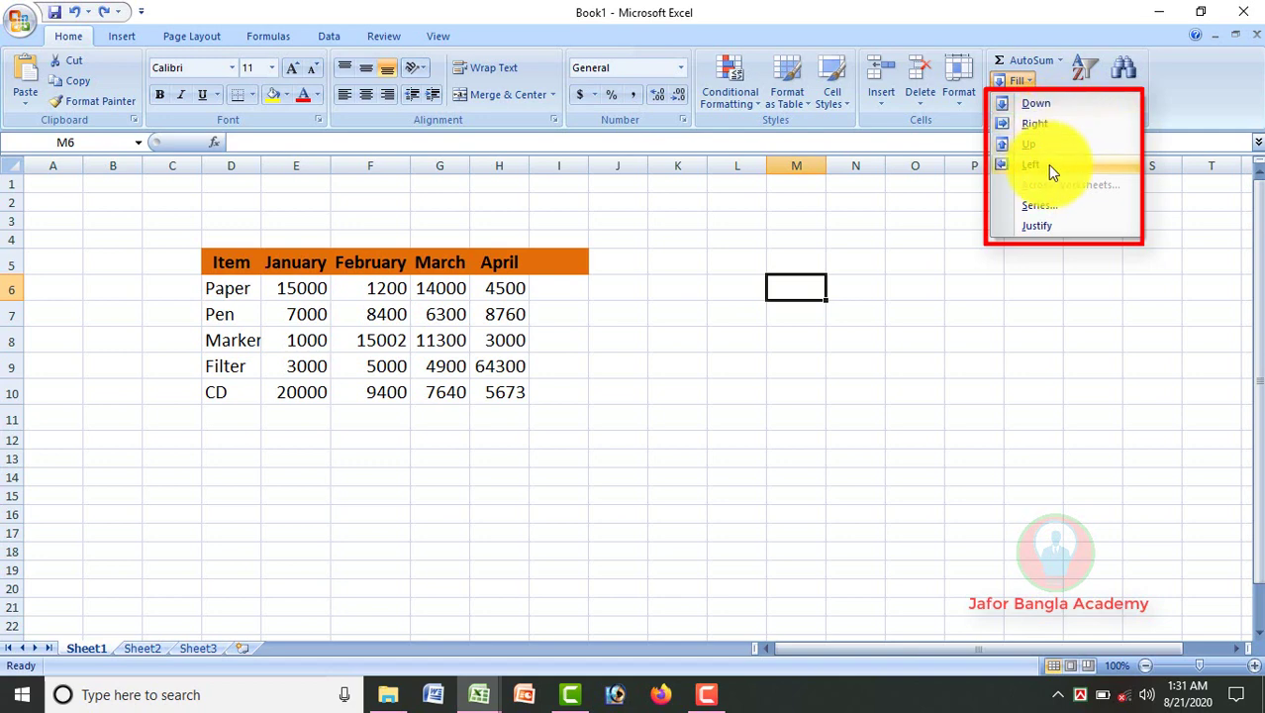
click(976, 269)
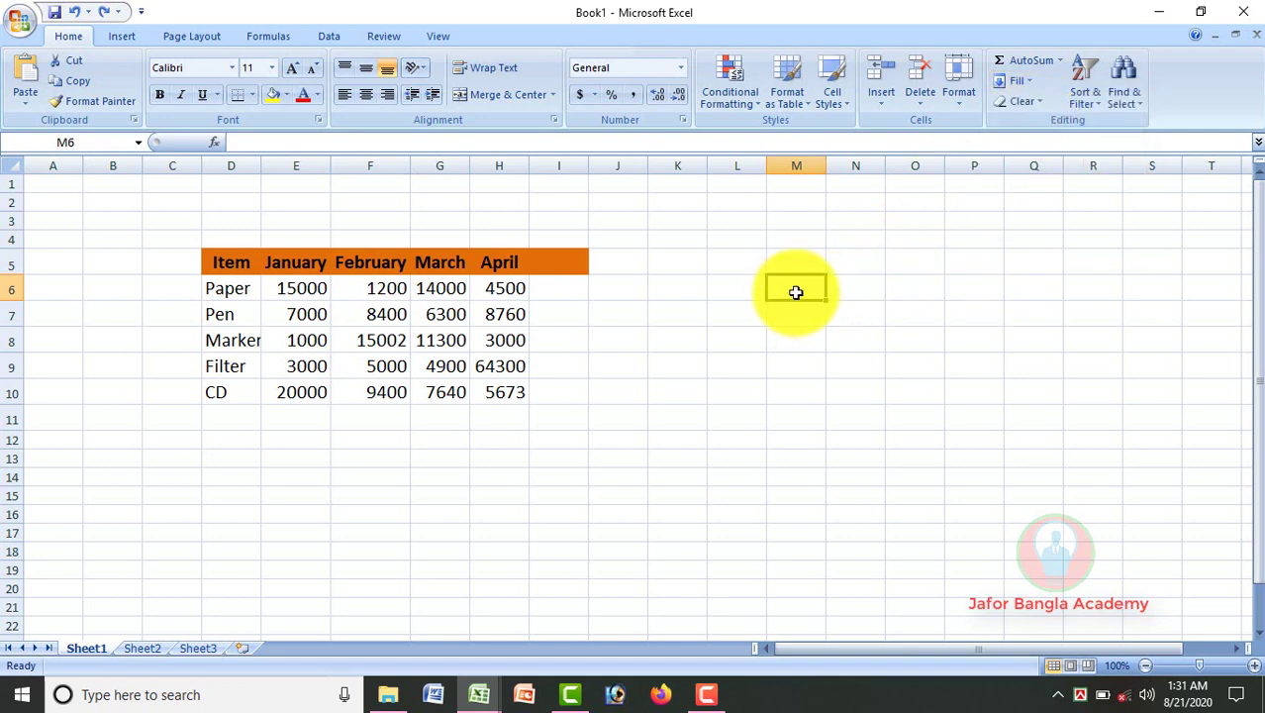
text(Academy)
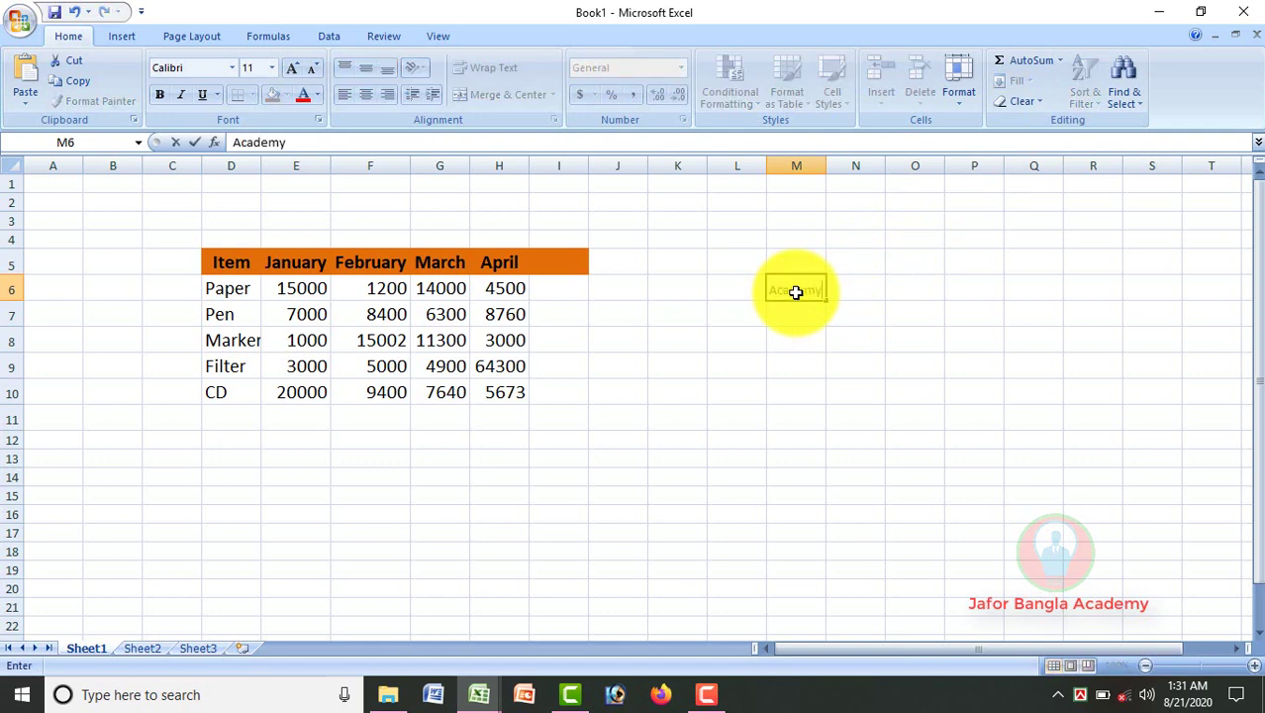
key(Return)
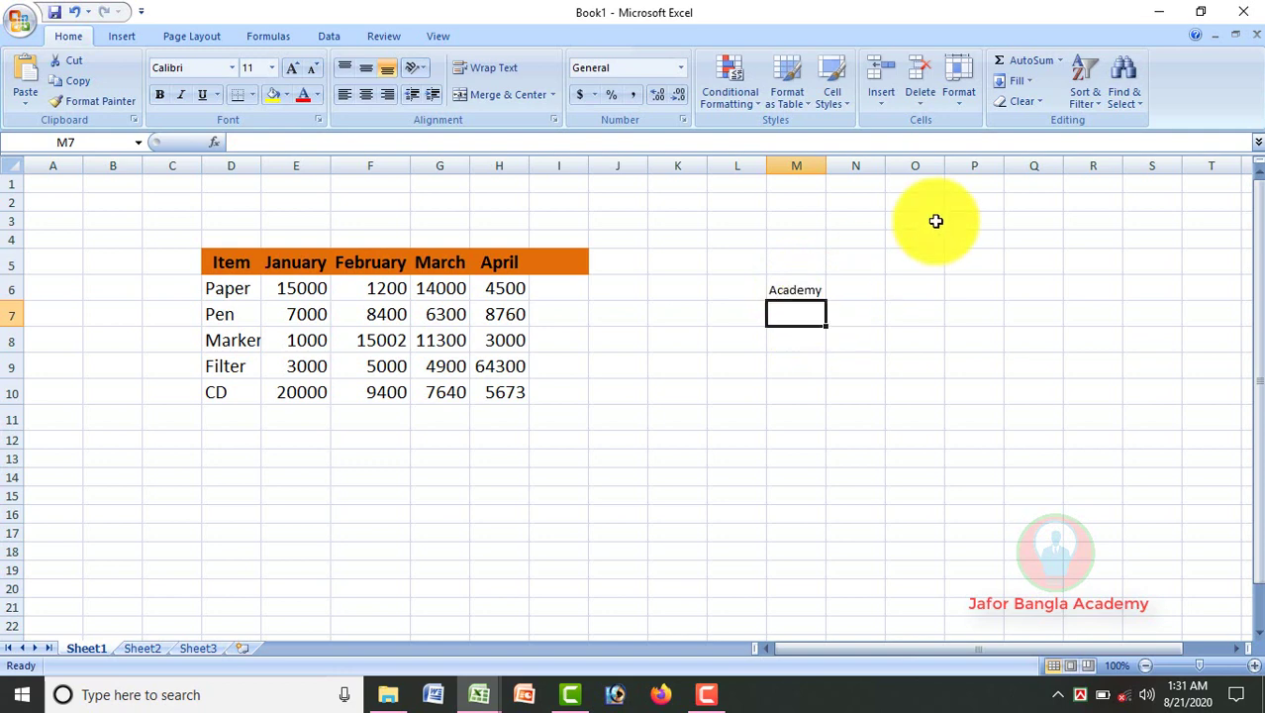
click(1026, 84)
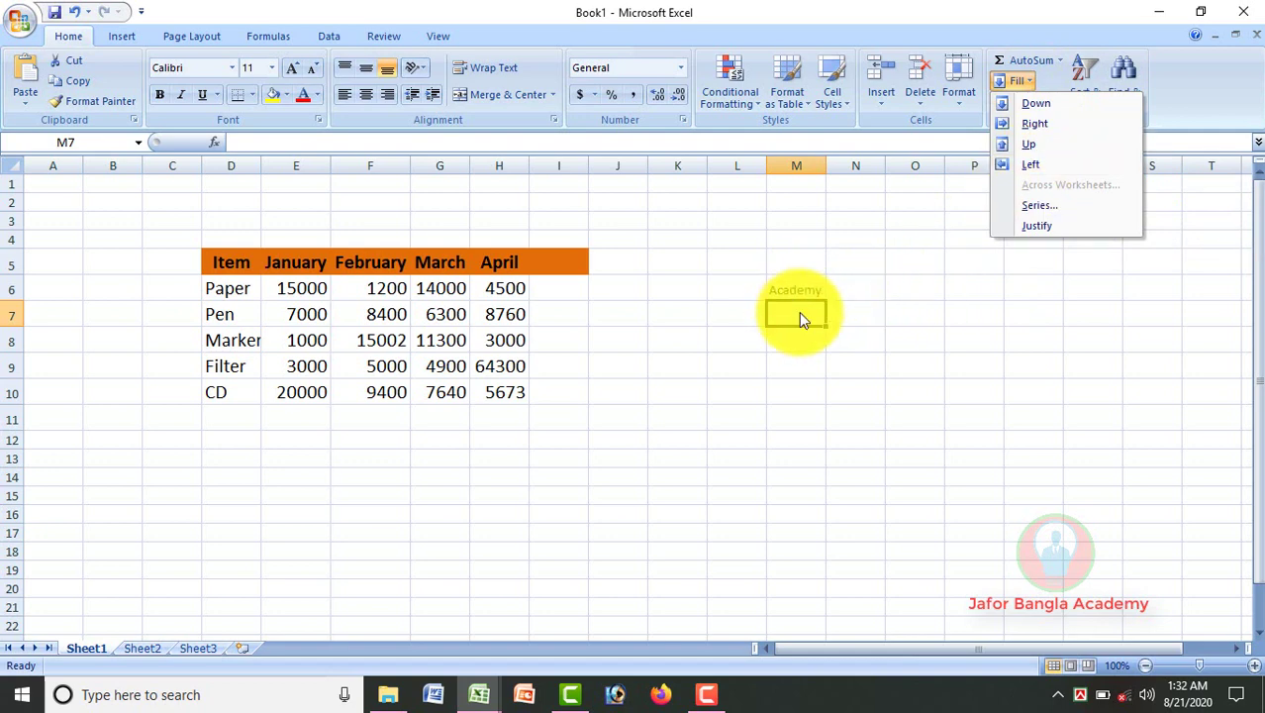
click(1043, 107)
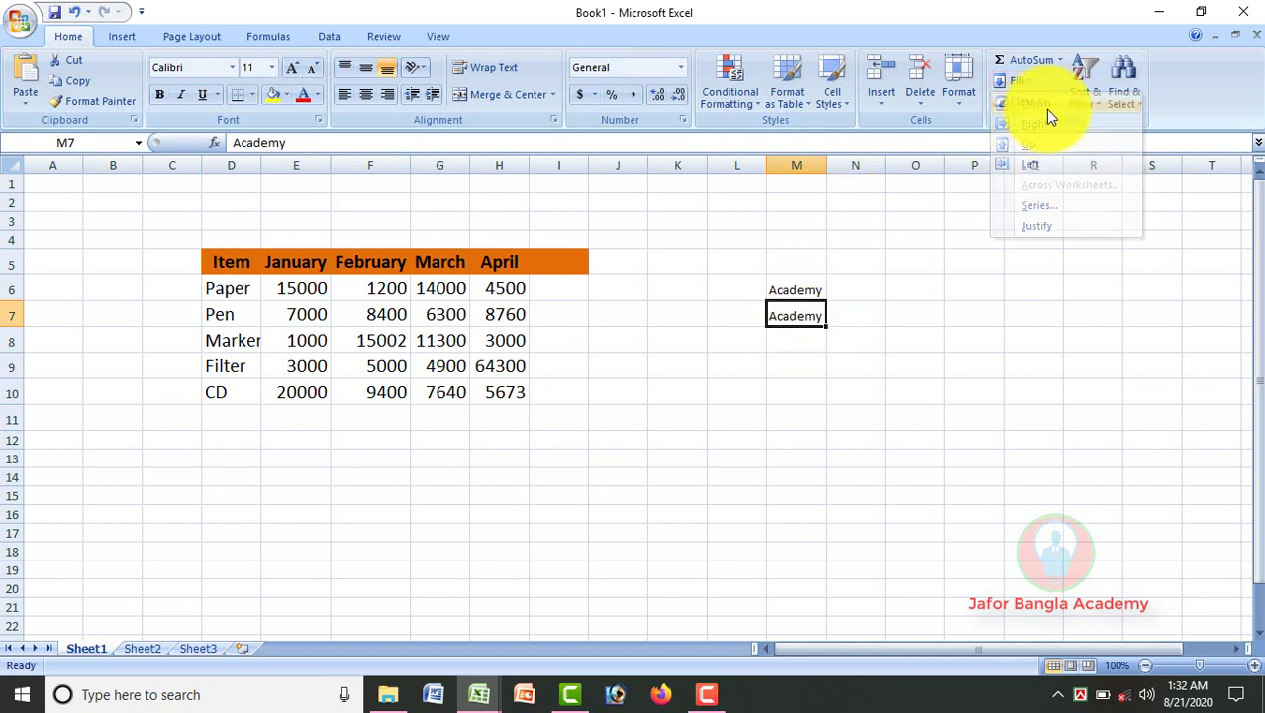
Check that M7 now holds the same Academy value as M6.
click(820, 339)
click(808, 315)
click(806, 297)
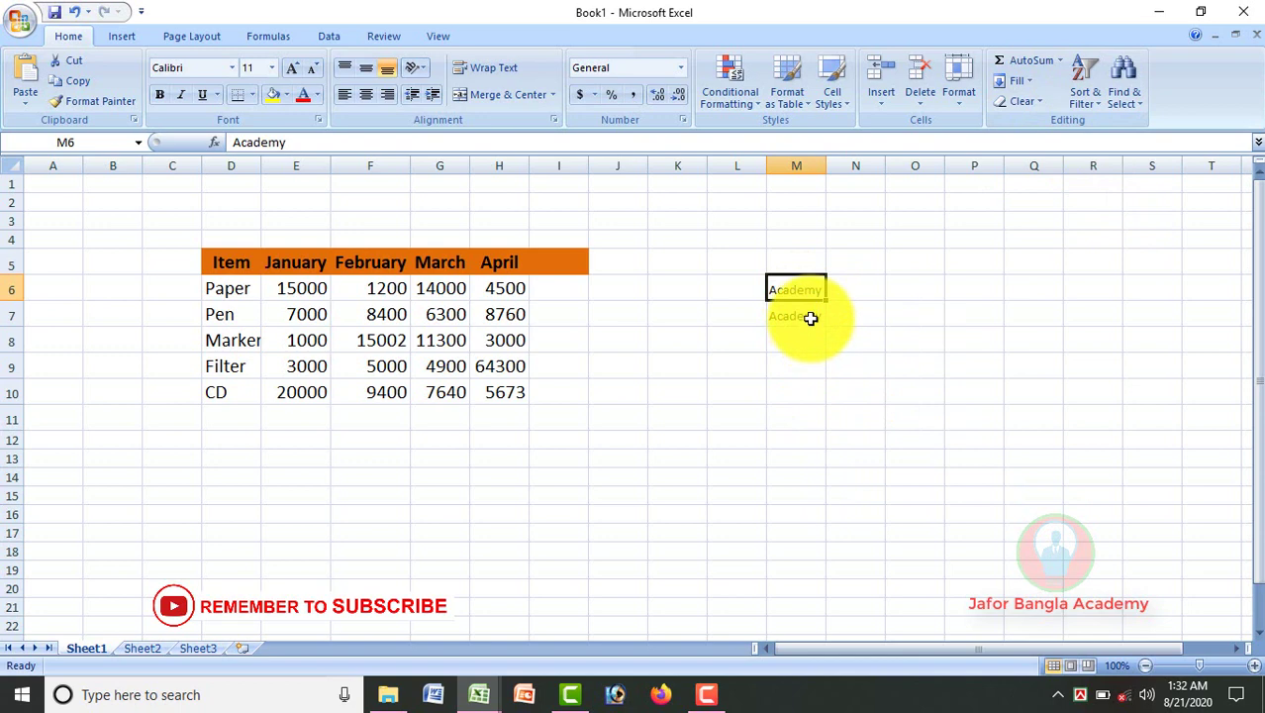
click(809, 318)
key(Down)
key(Right)
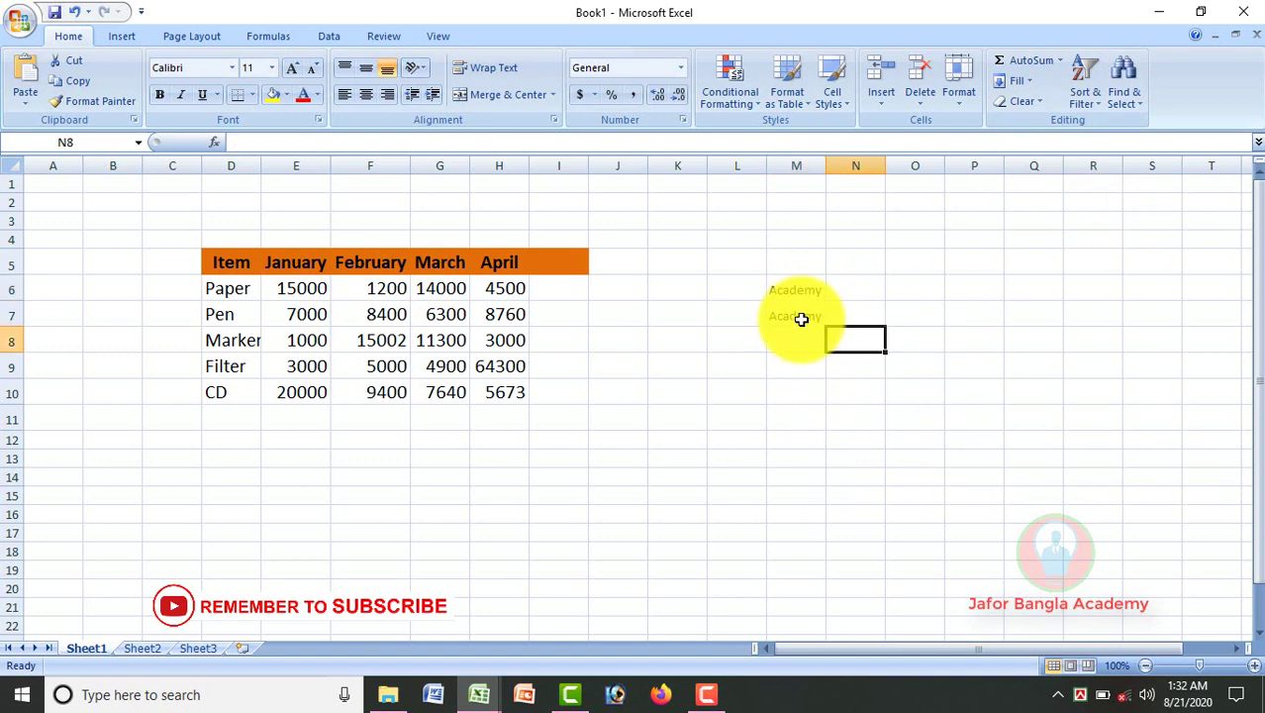
click(802, 318)
click(806, 341)
click(804, 366)
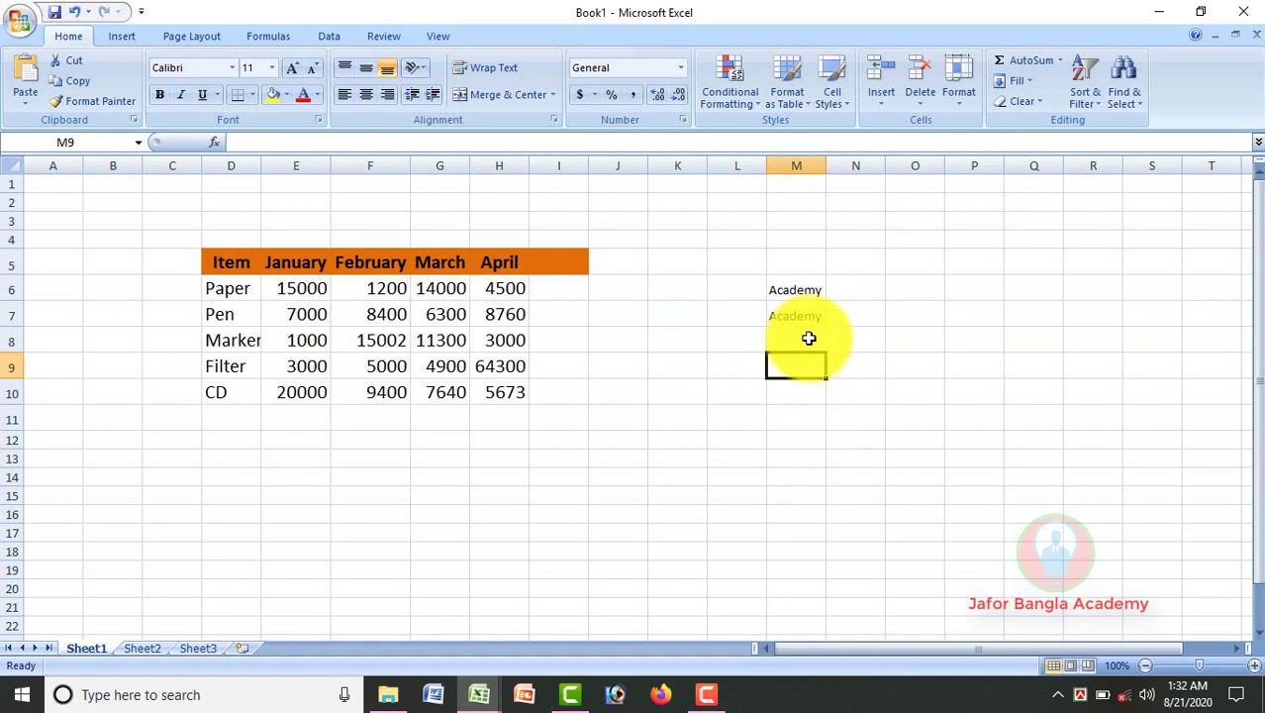
Select M7:M20 and fill Academy down through M20.
click(809, 315)
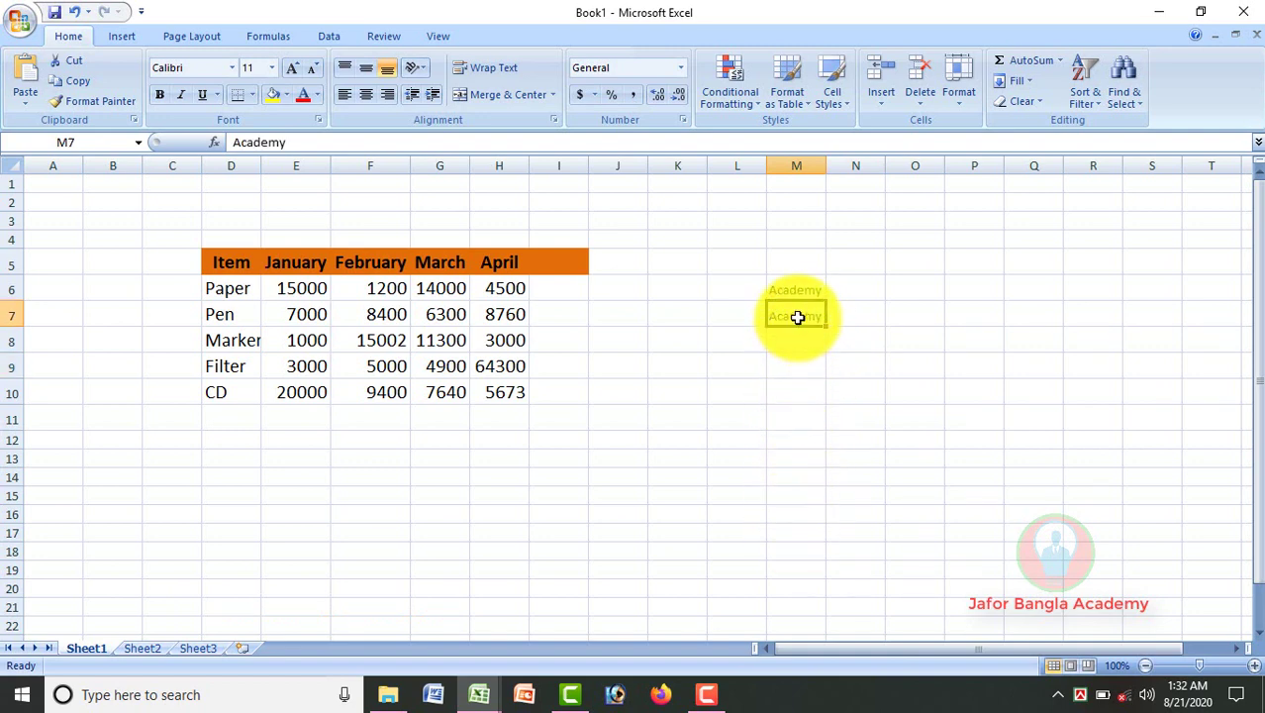
drag(797, 317, 793, 584)
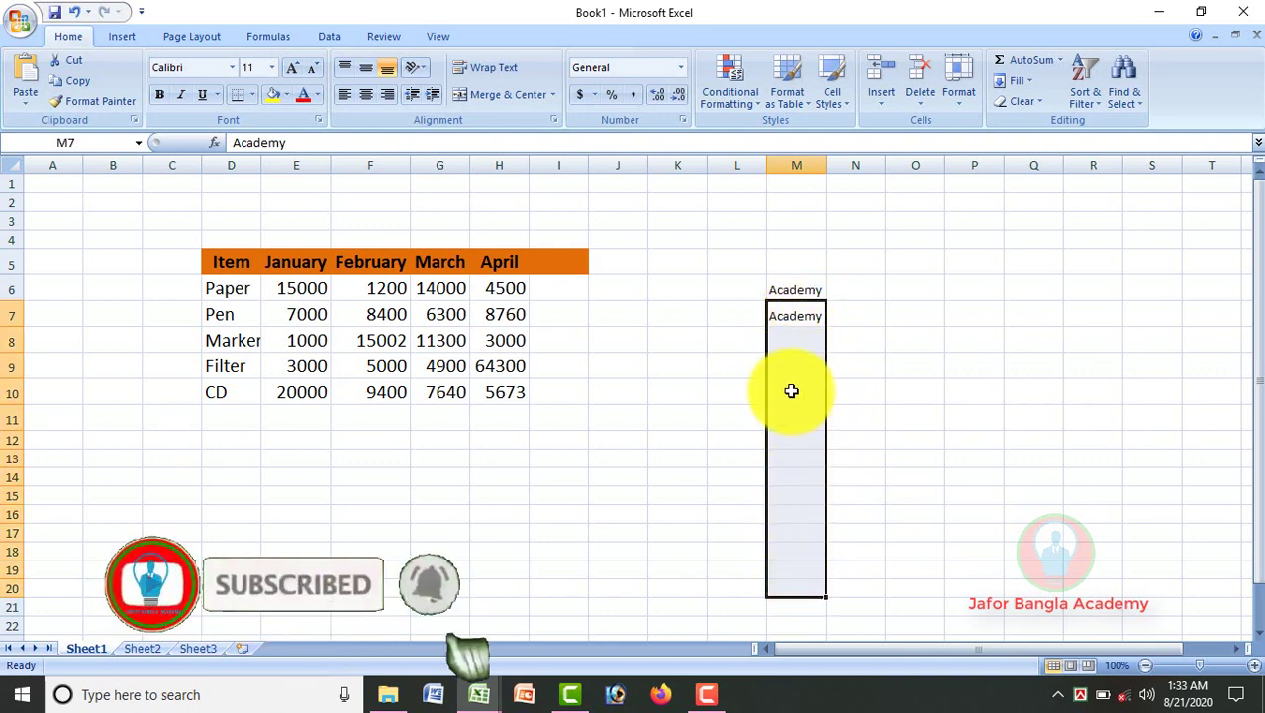
click(1028, 83)
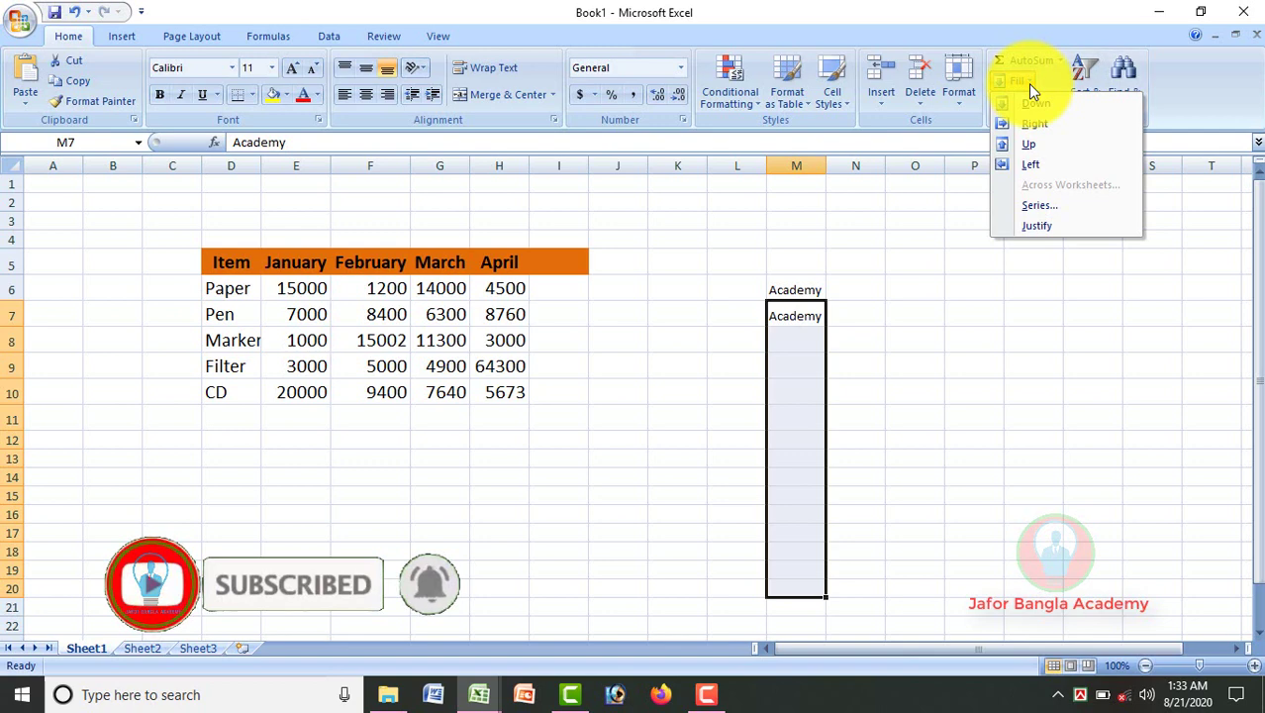
click(1036, 103)
click(914, 366)
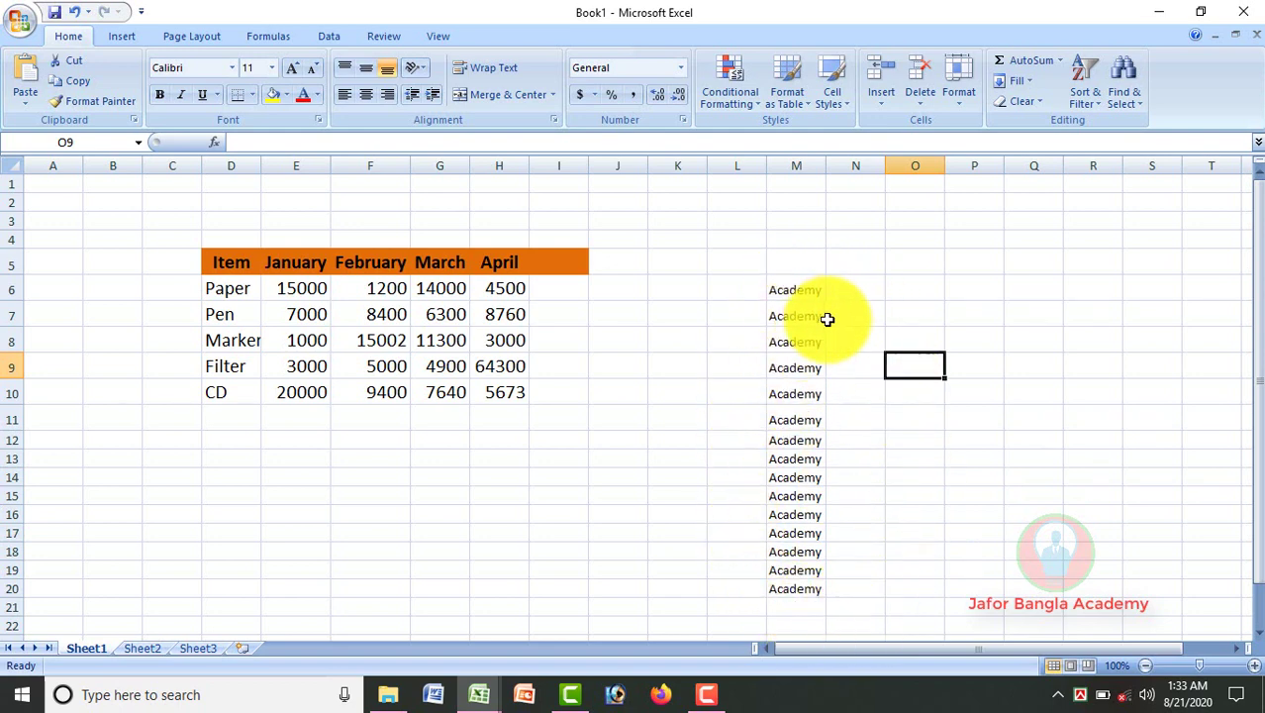
click(839, 287)
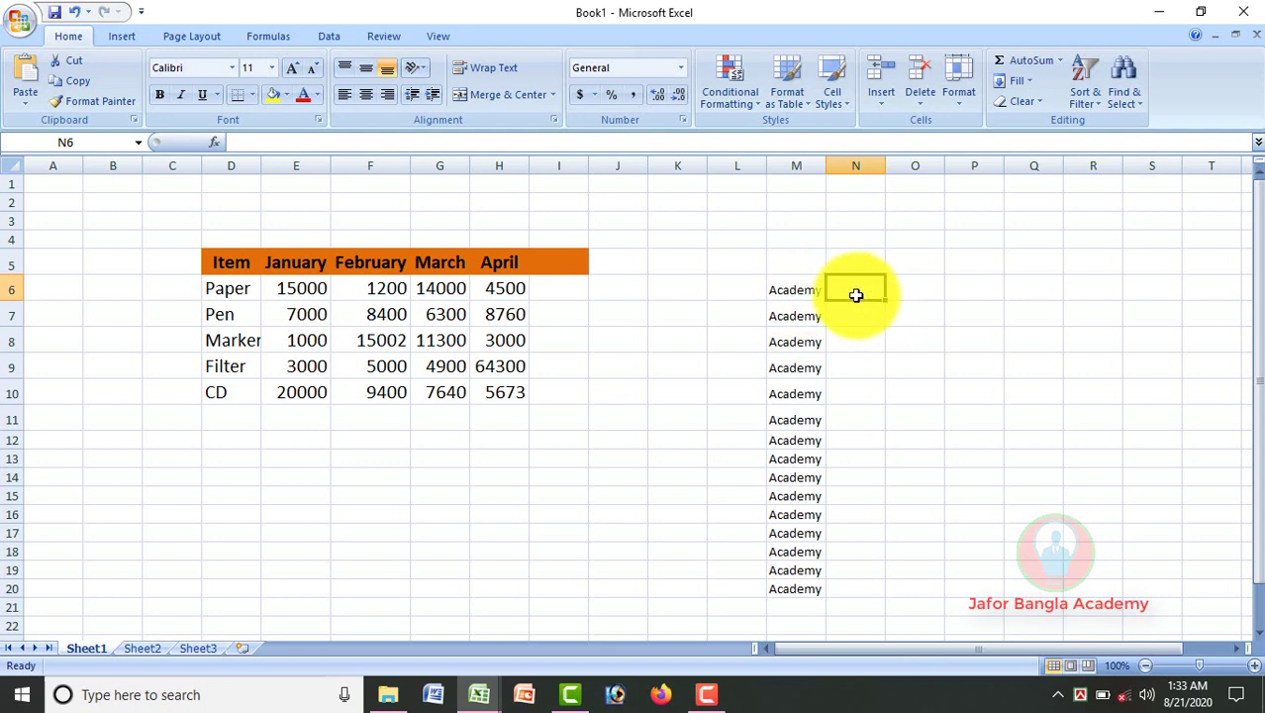
Fill Academy right from M6 into N6.
click(1032, 84)
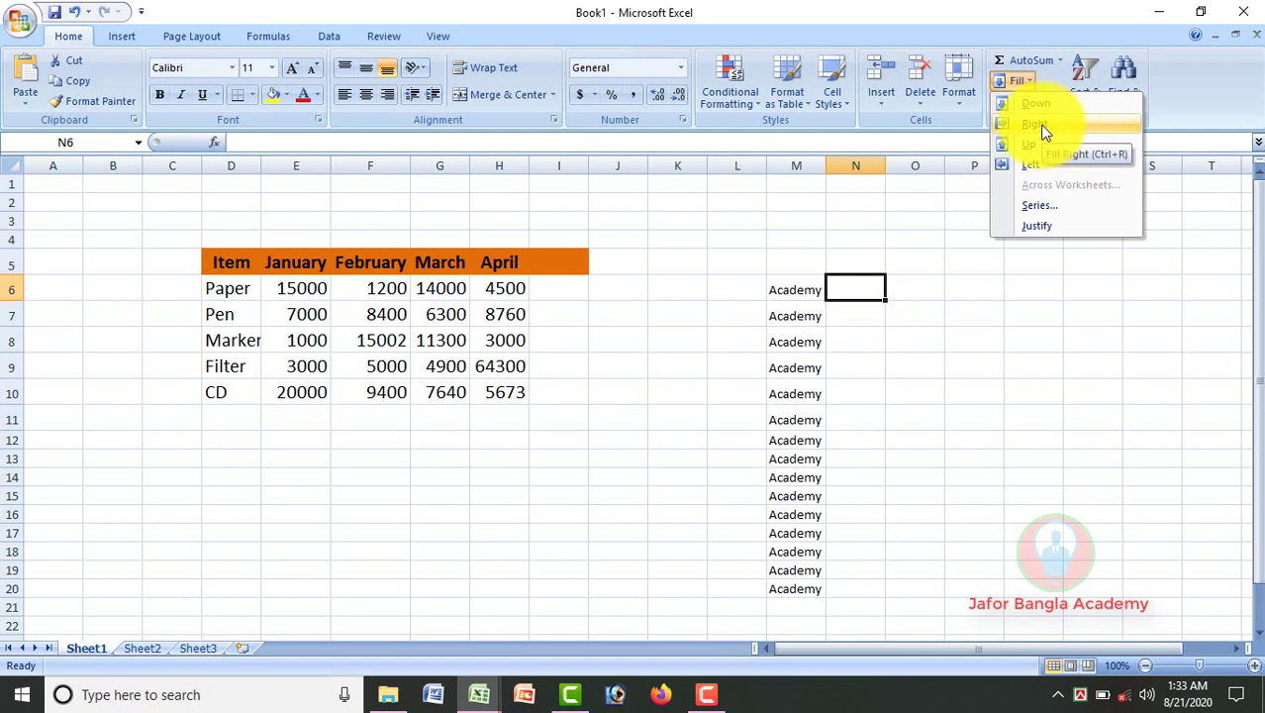
click(1044, 128)
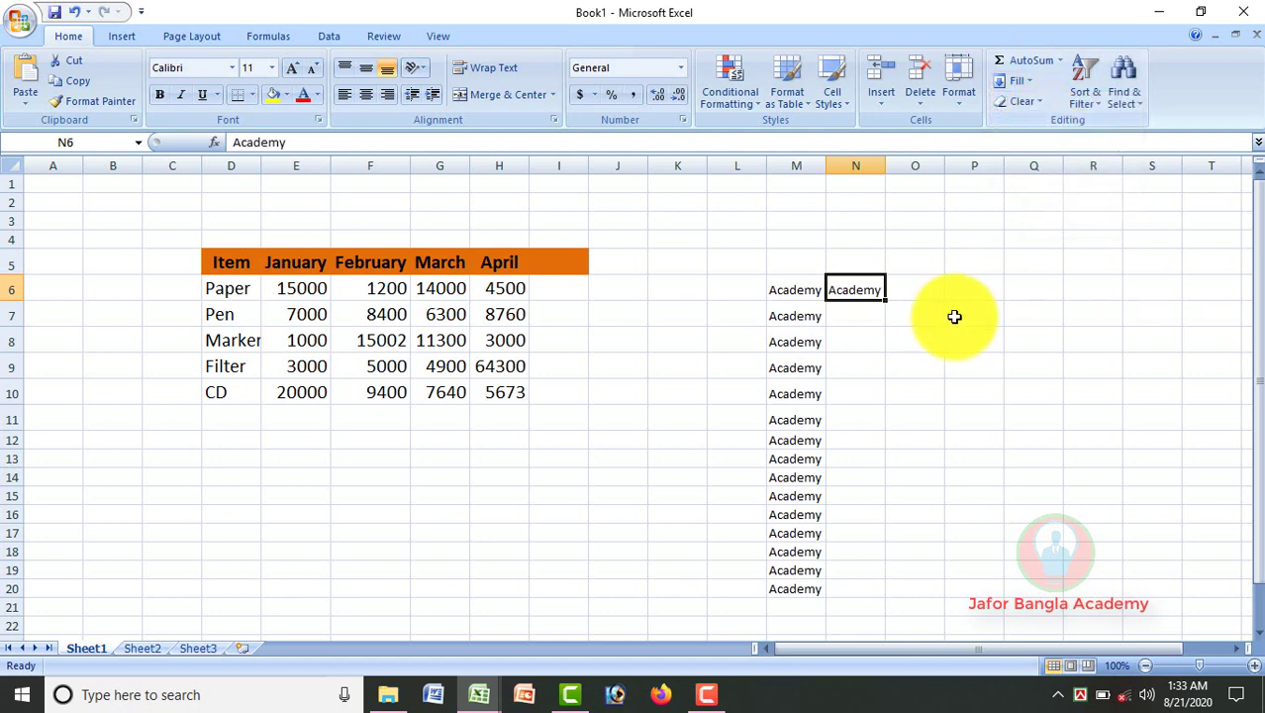
click(915, 285)
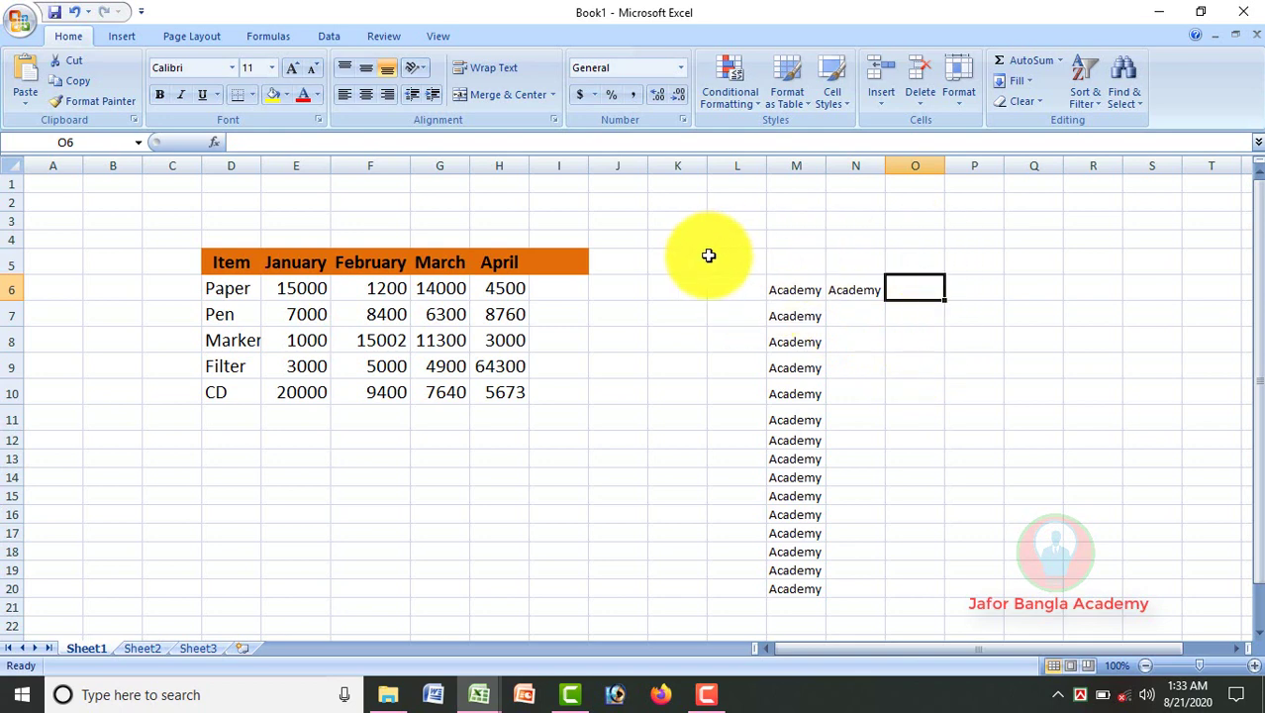
click(969, 287)
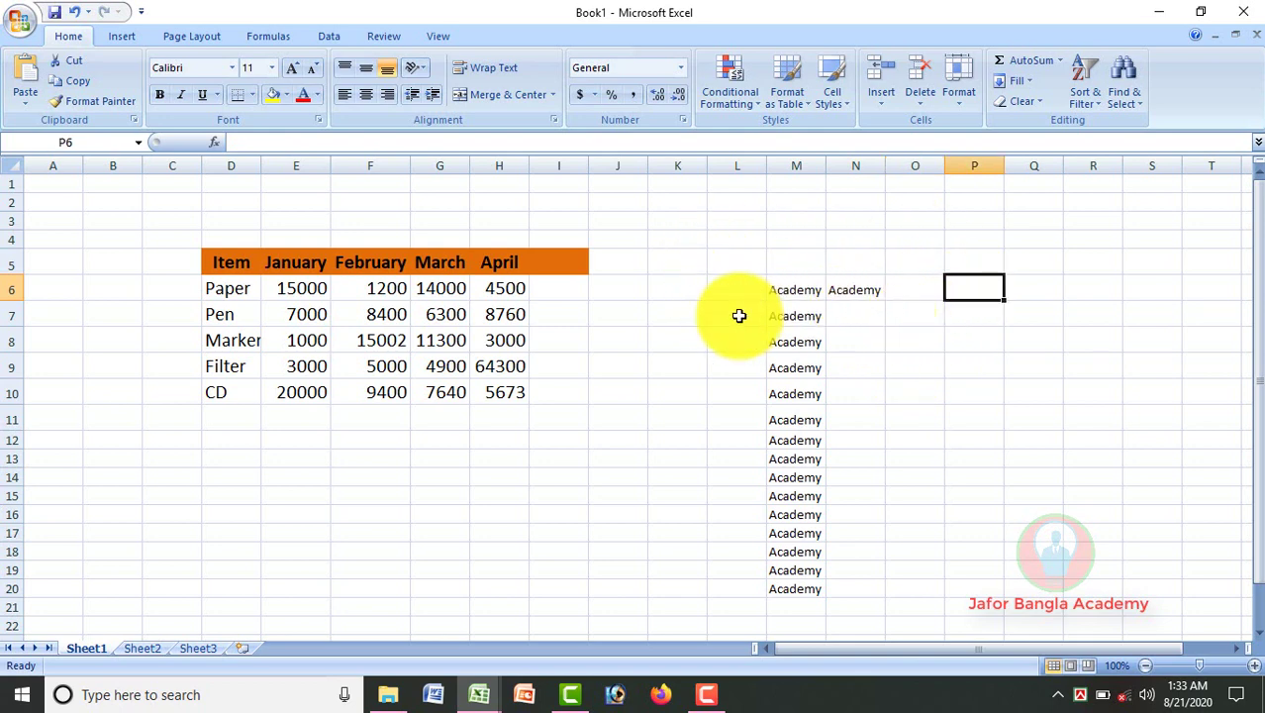
Fill Academy left from M6 into L6.
click(730, 291)
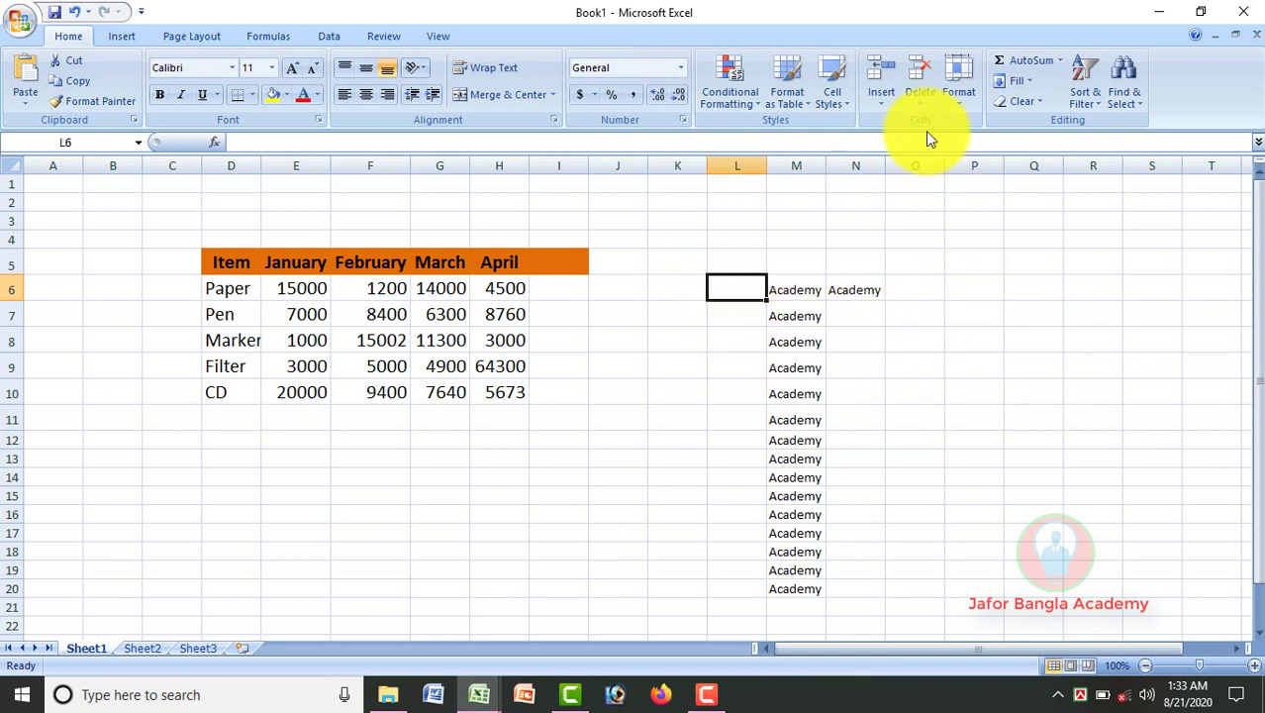
click(1030, 83)
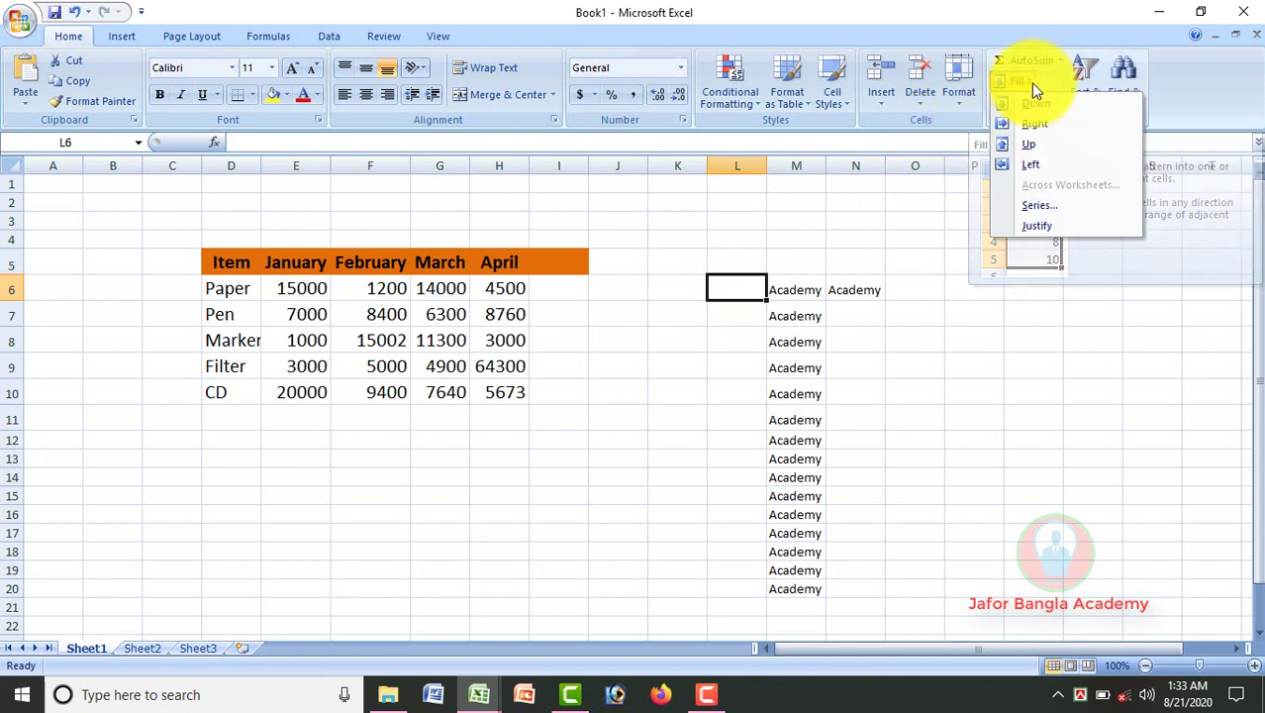
click(1047, 164)
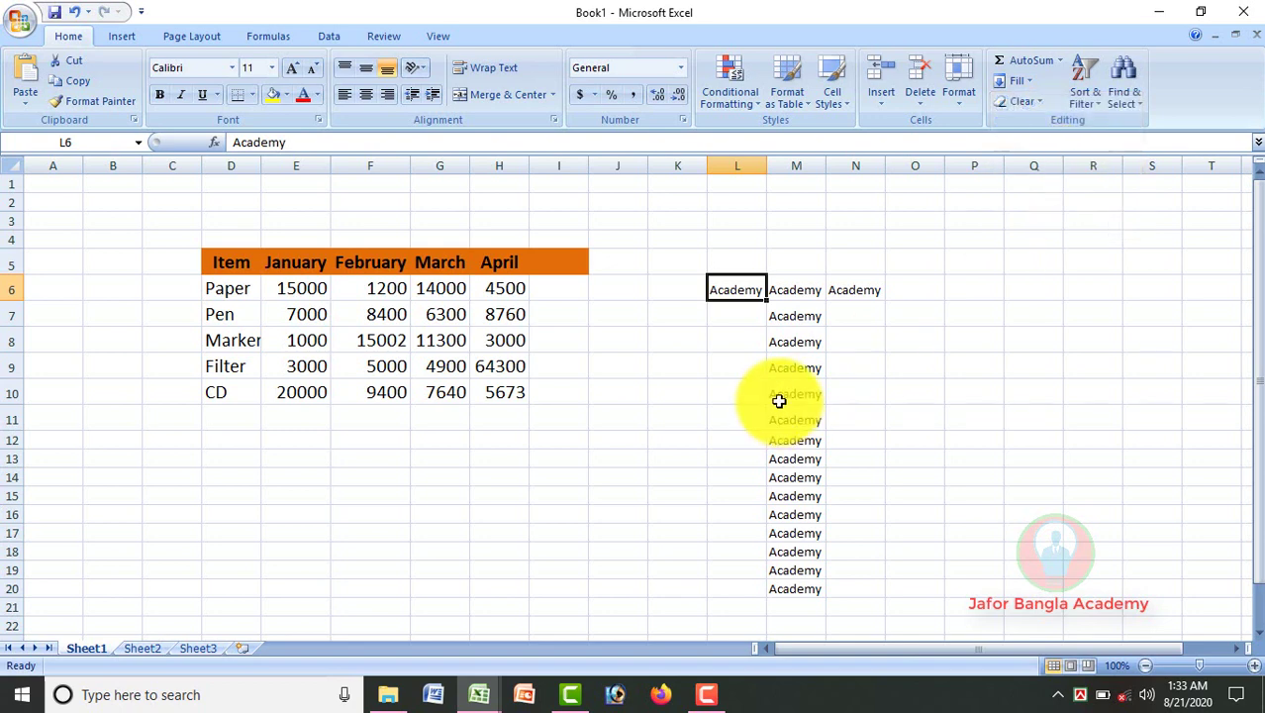
click(747, 313)
click(739, 291)
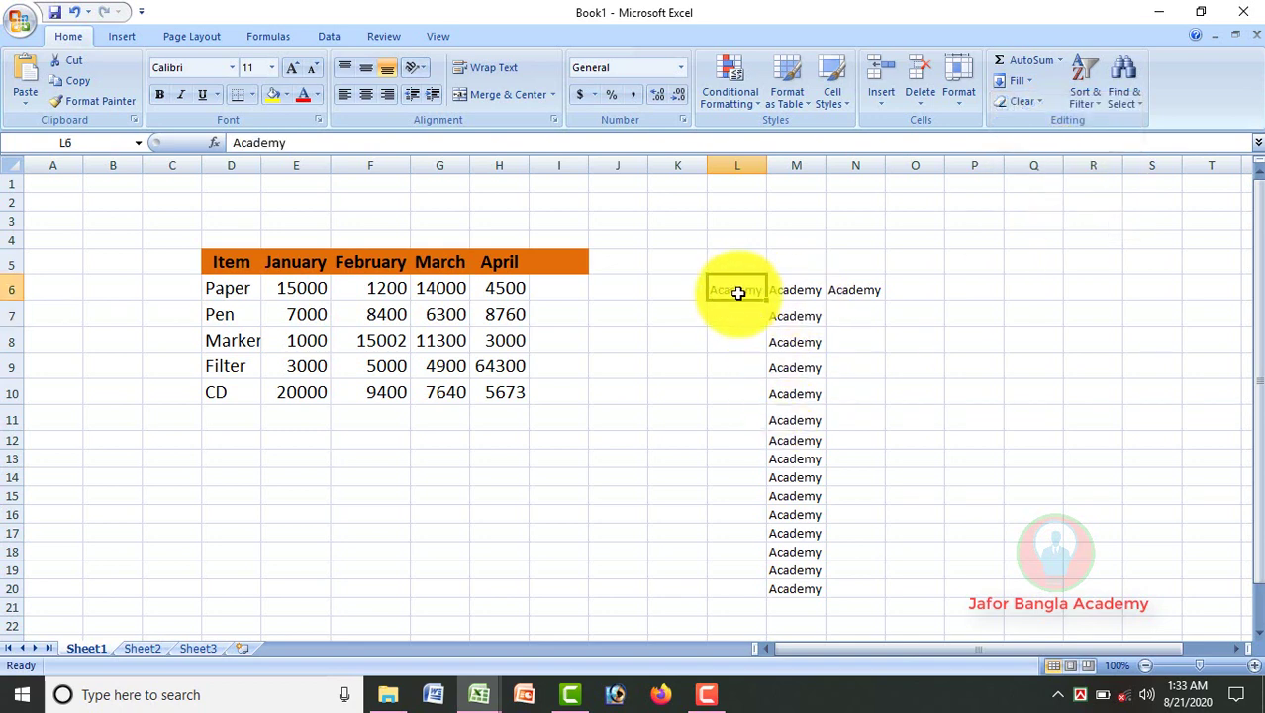
click(700, 295)
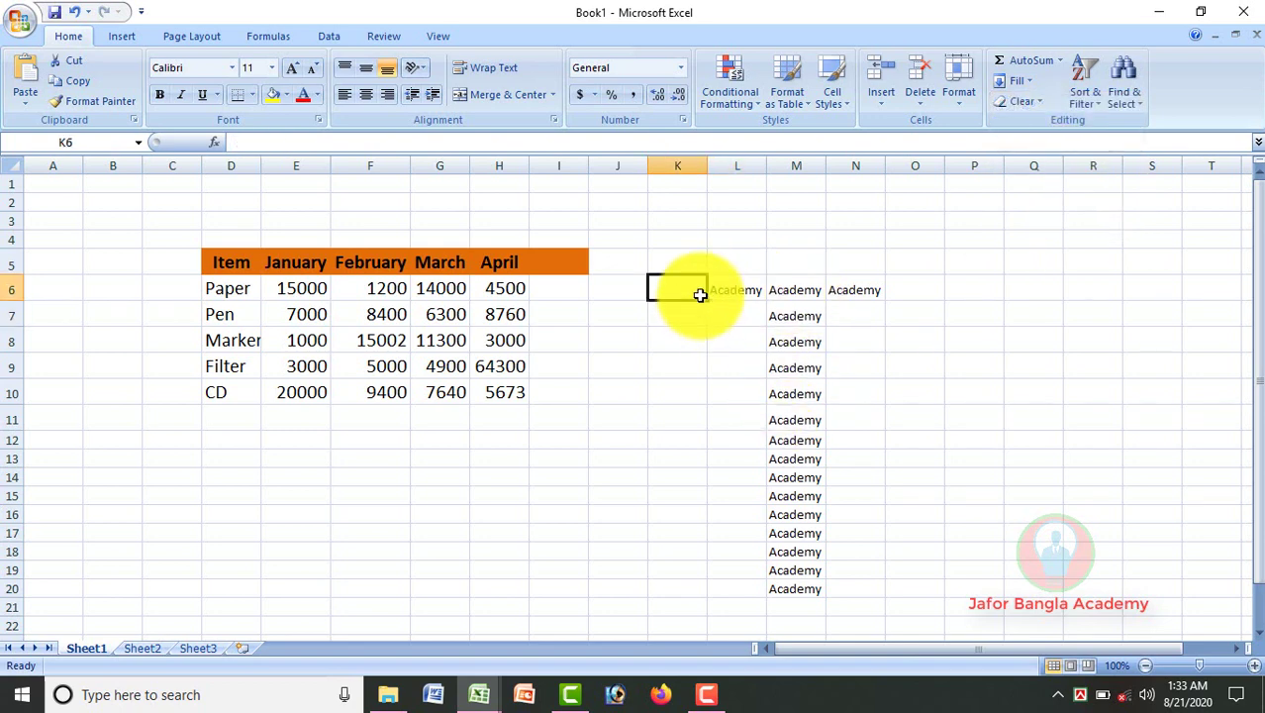
Fill Academy up from M6 into M5.
click(803, 273)
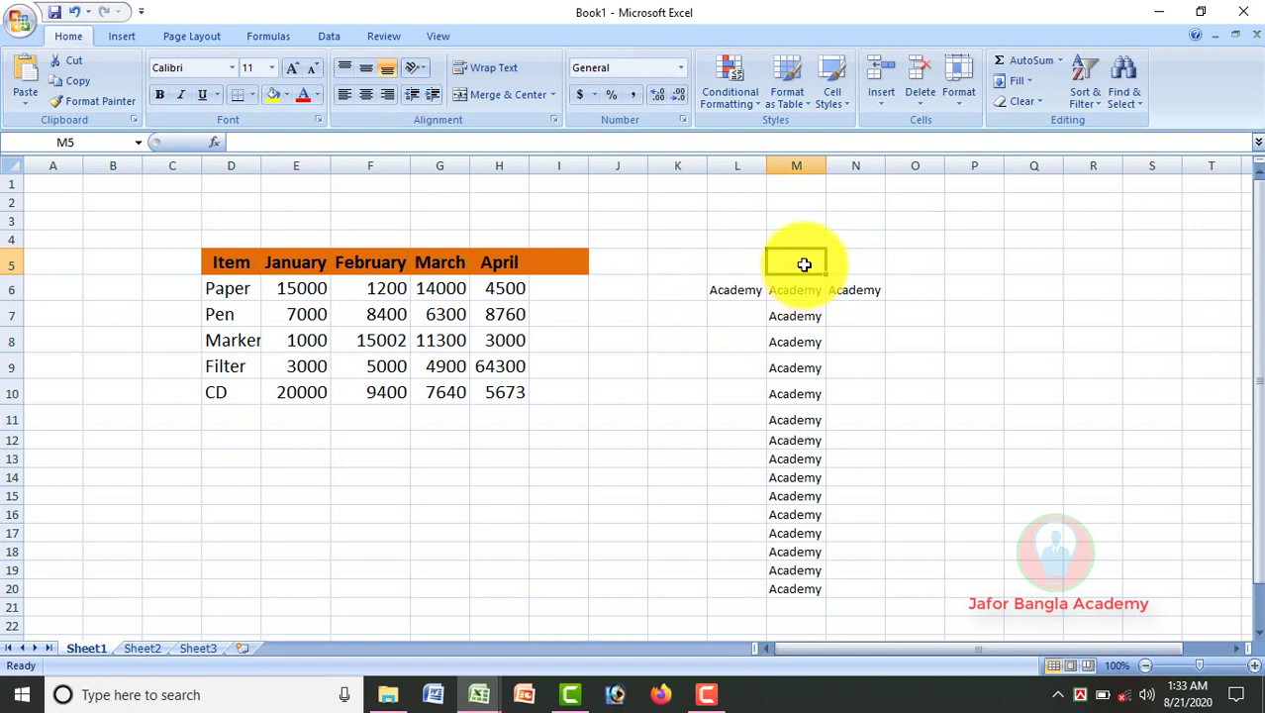
click(1035, 83)
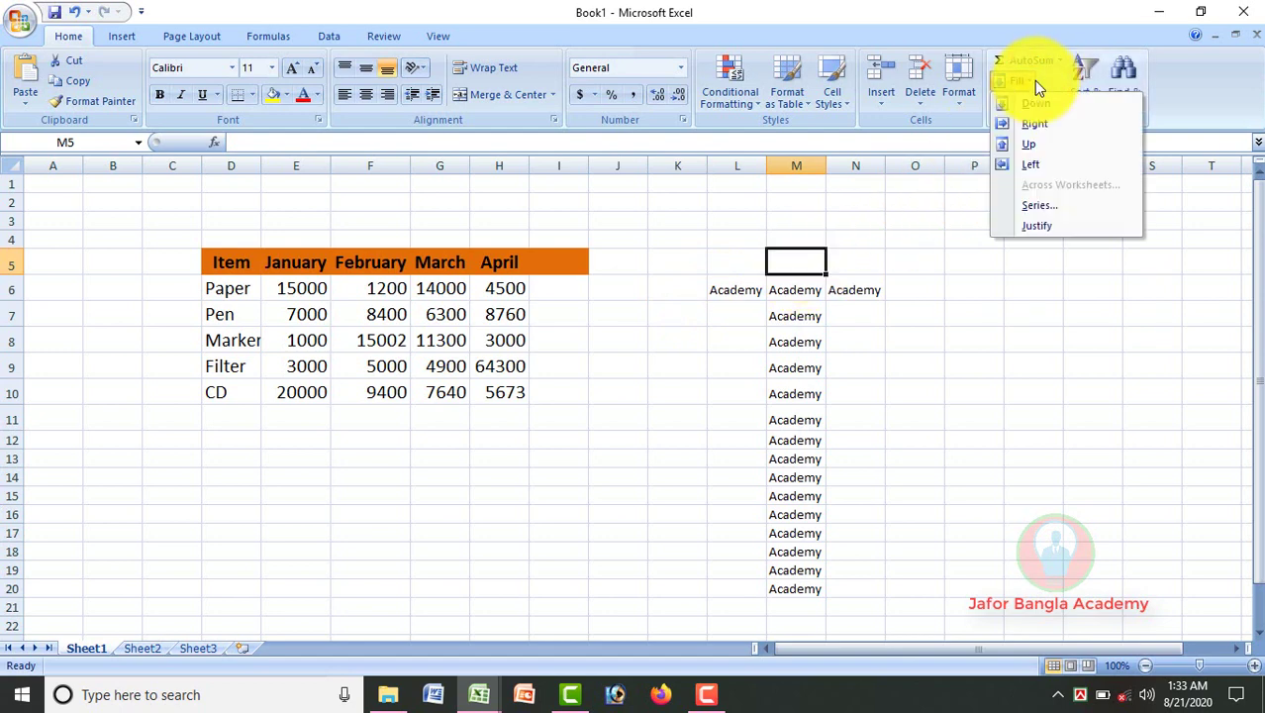
click(1043, 145)
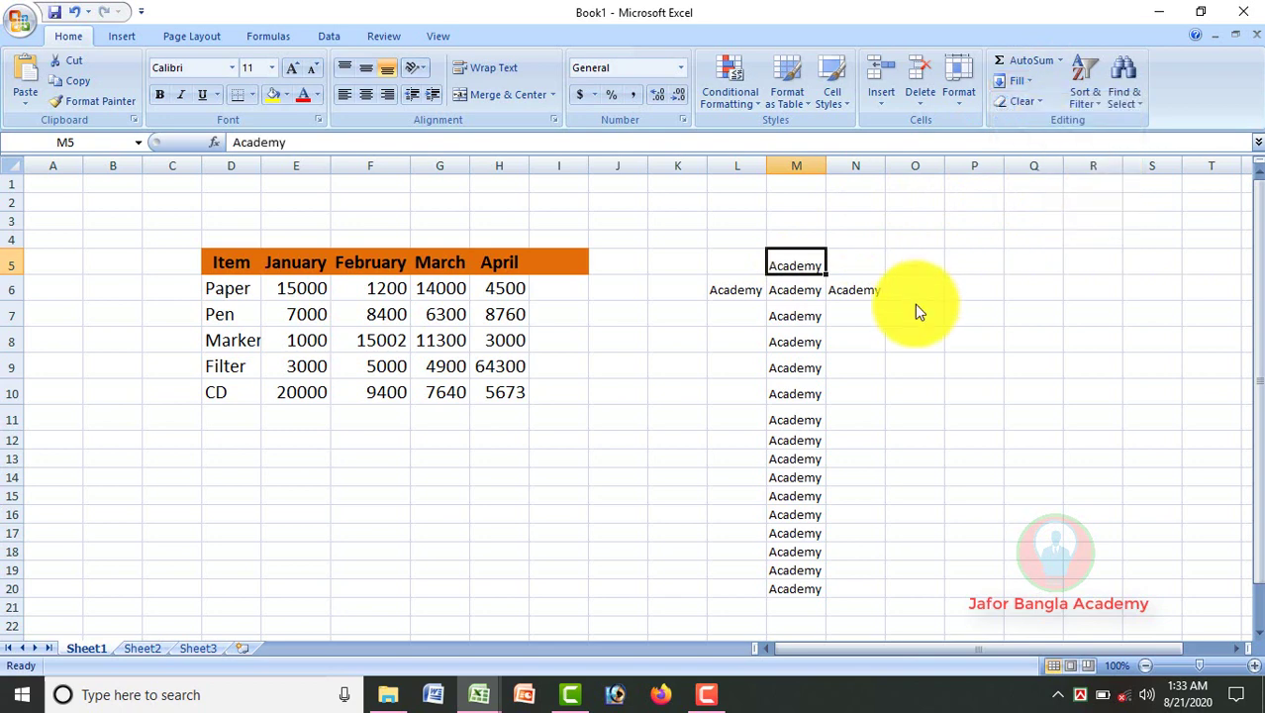
click(804, 284)
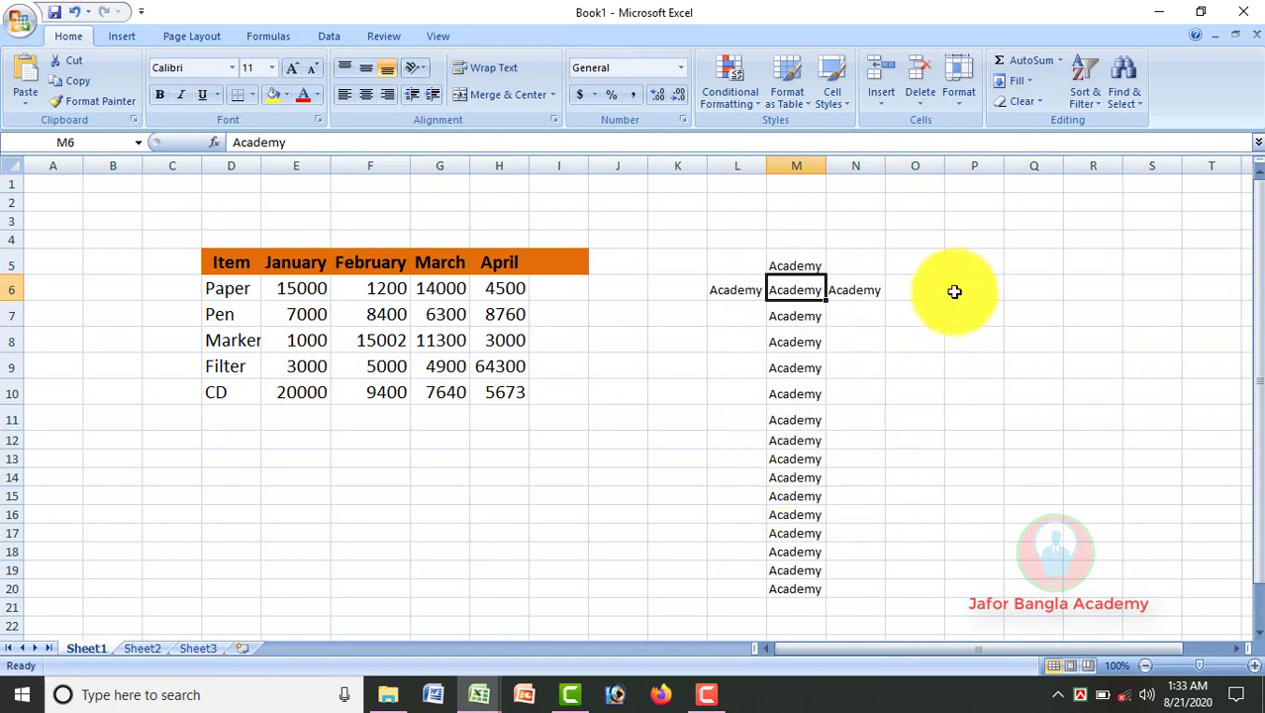
click(954, 291)
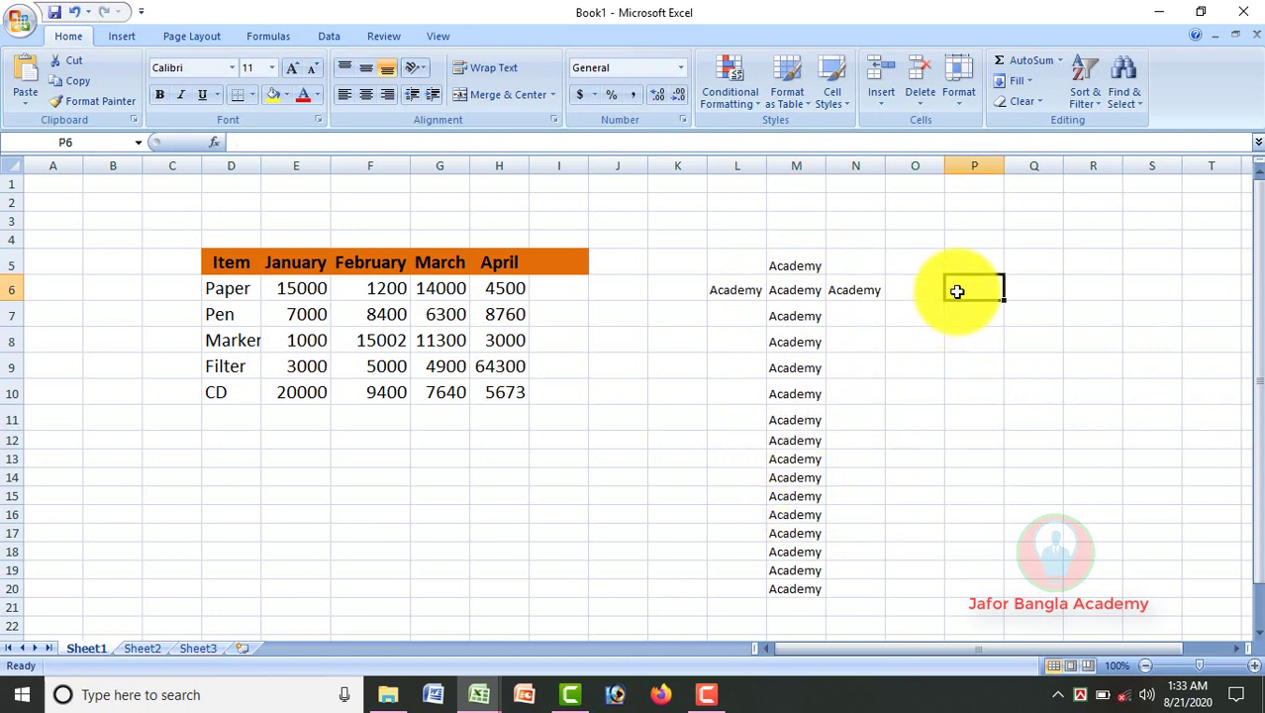
Type January in P6 and fill it down into P7 with Fill > Down.
text(Januar)
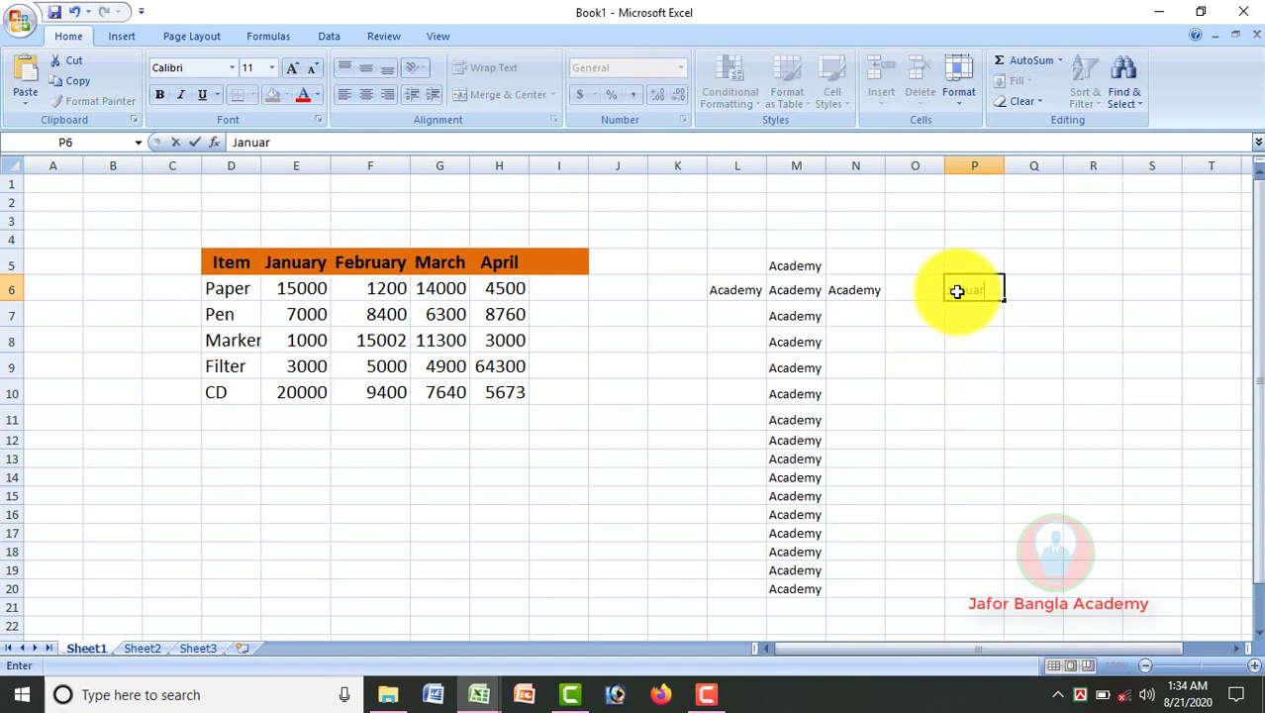
text(y)
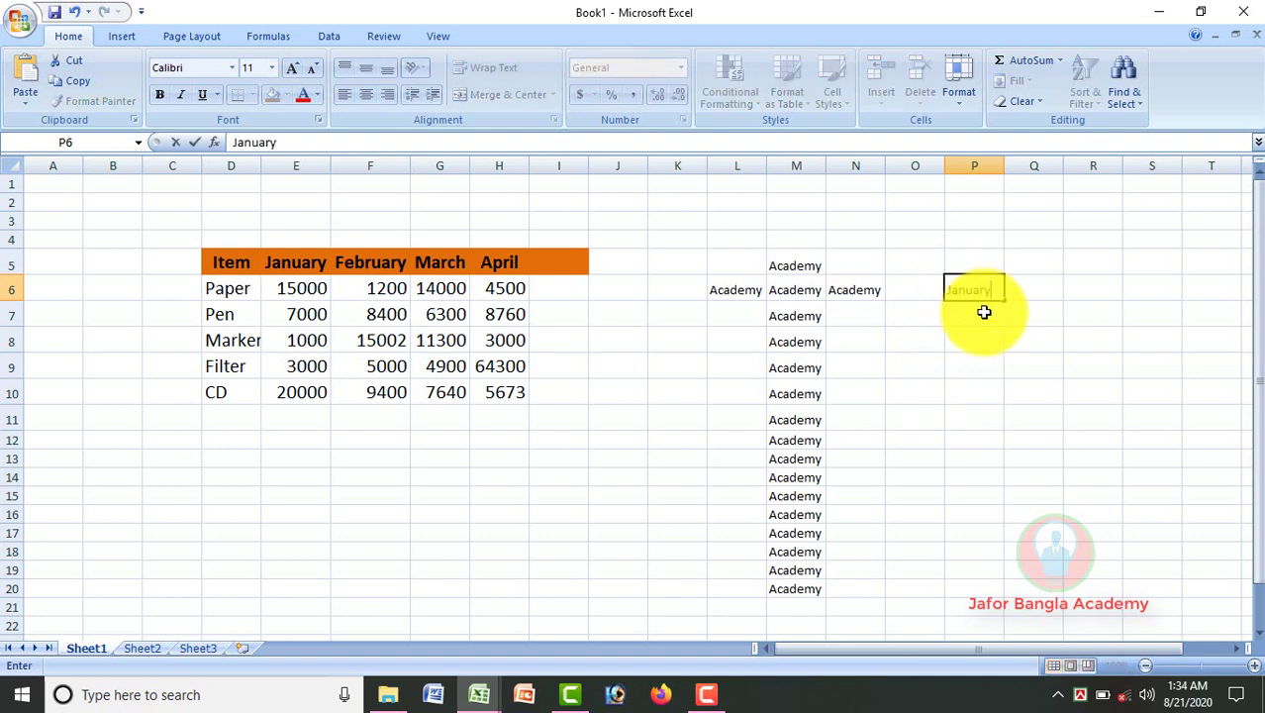
click(984, 314)
click(983, 339)
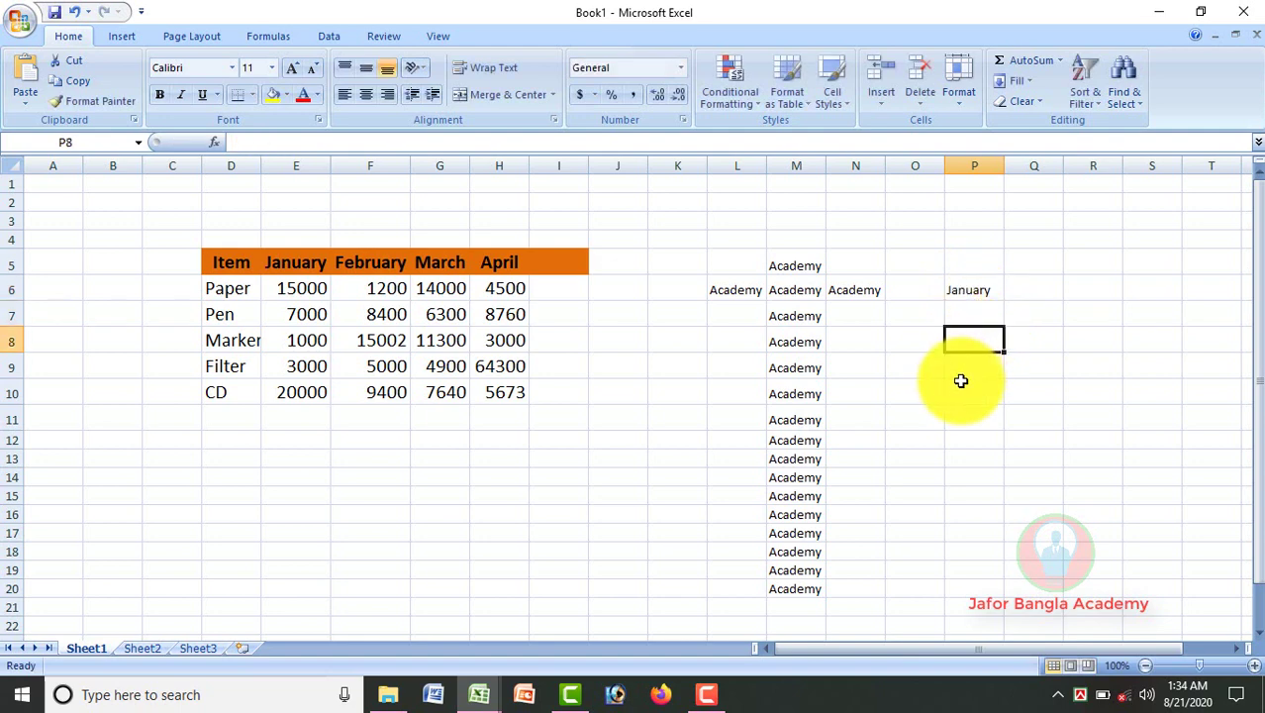
click(990, 290)
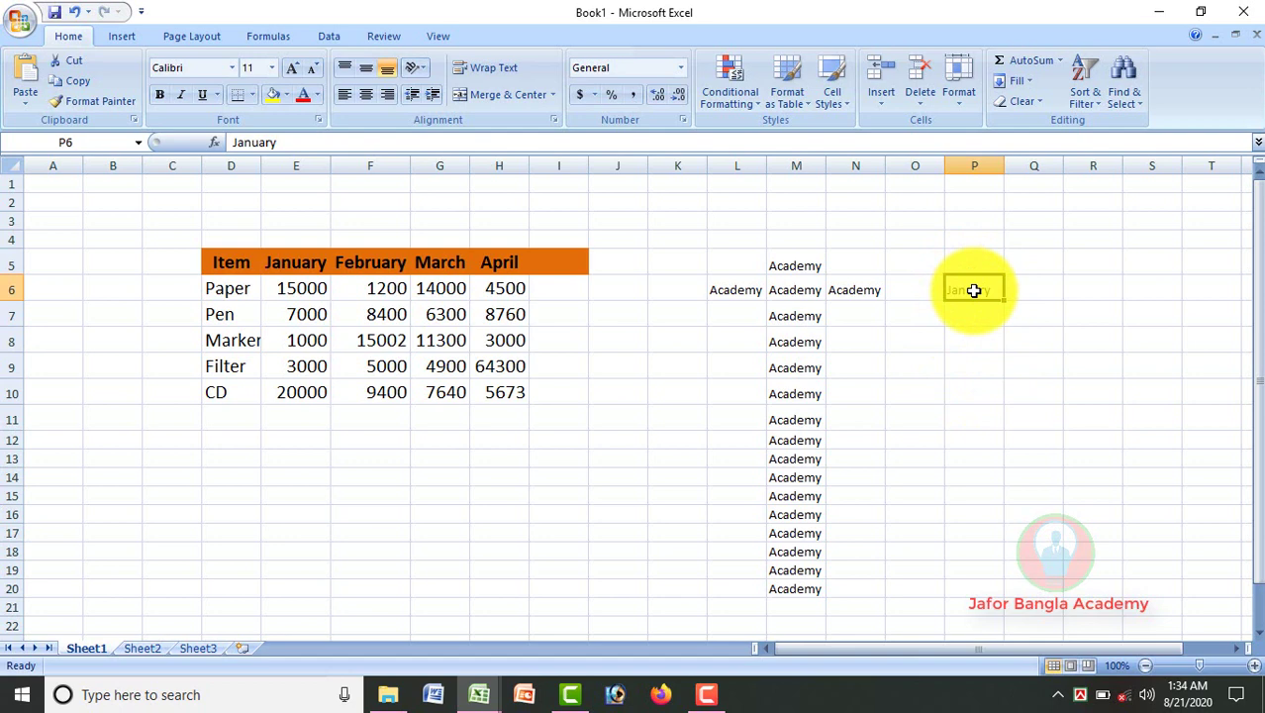
click(980, 323)
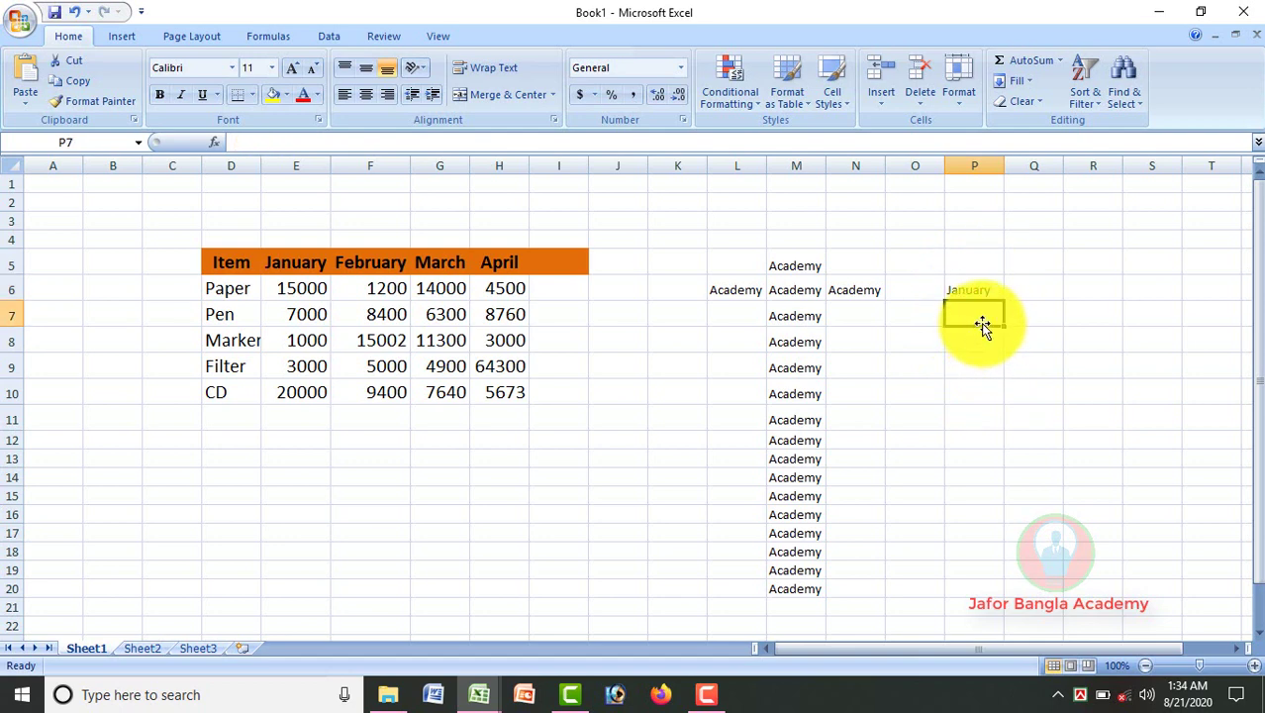
click(1030, 87)
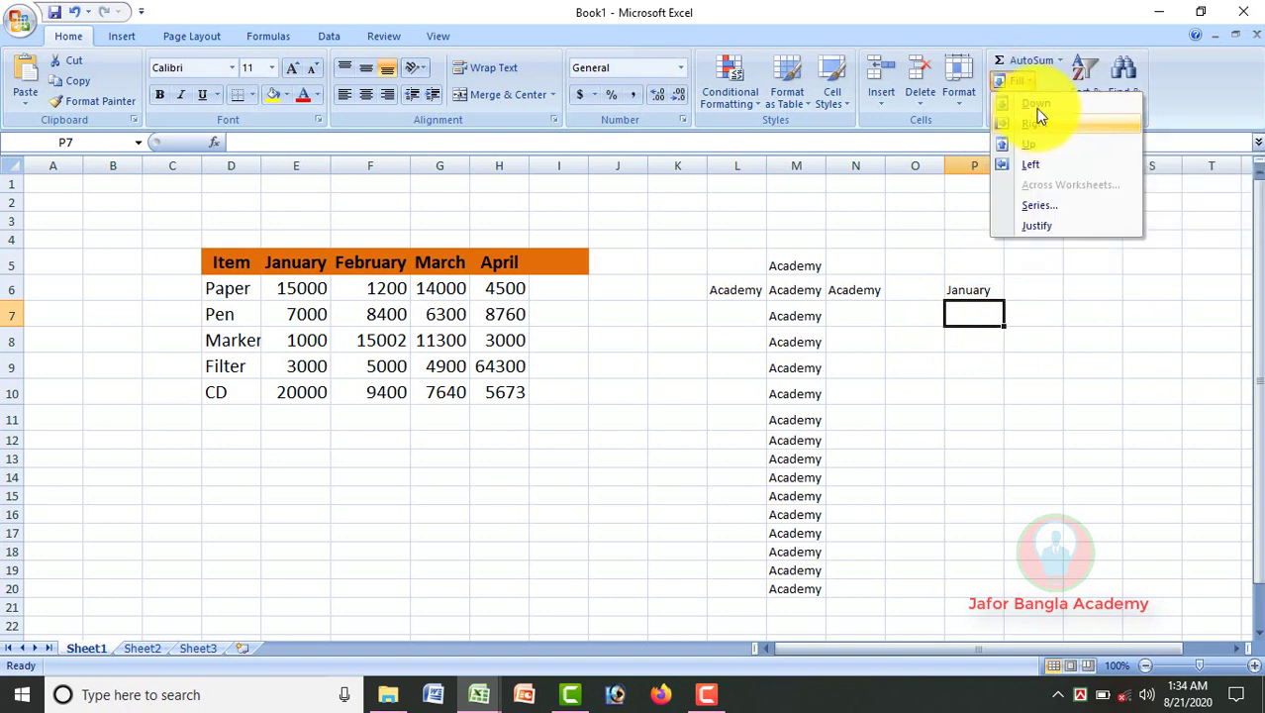
click(1036, 107)
click(988, 337)
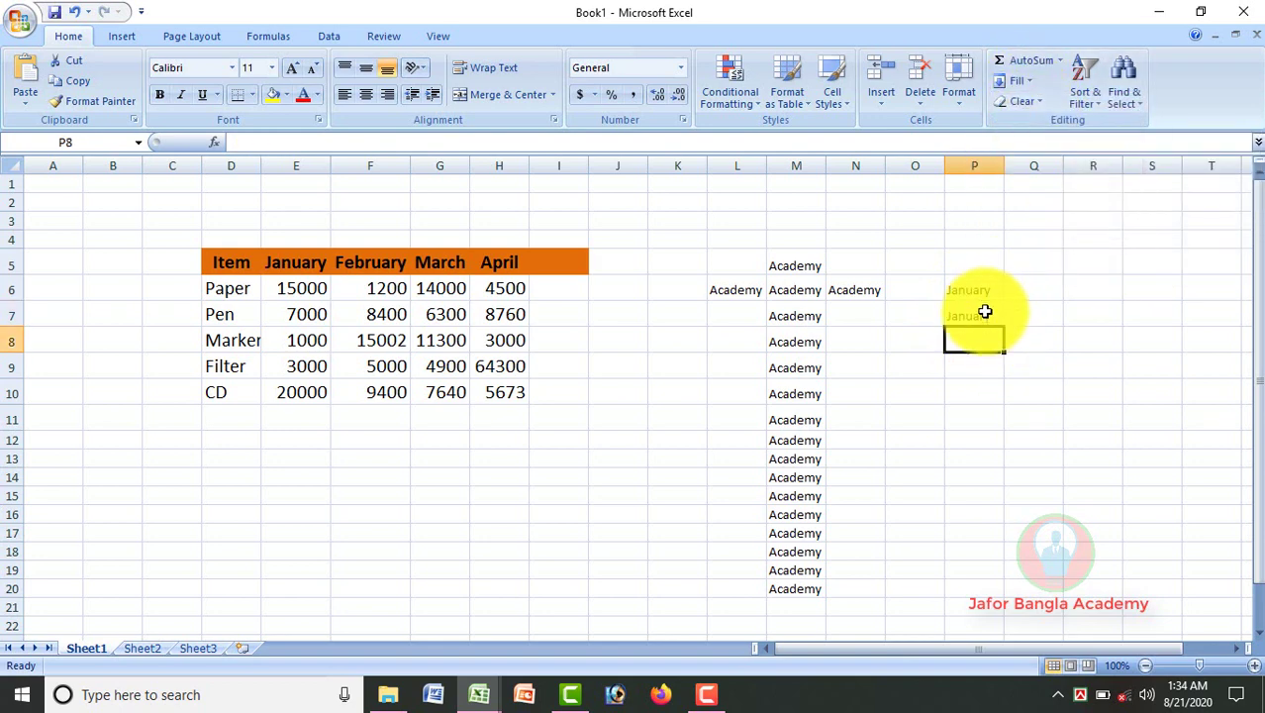
click(984, 313)
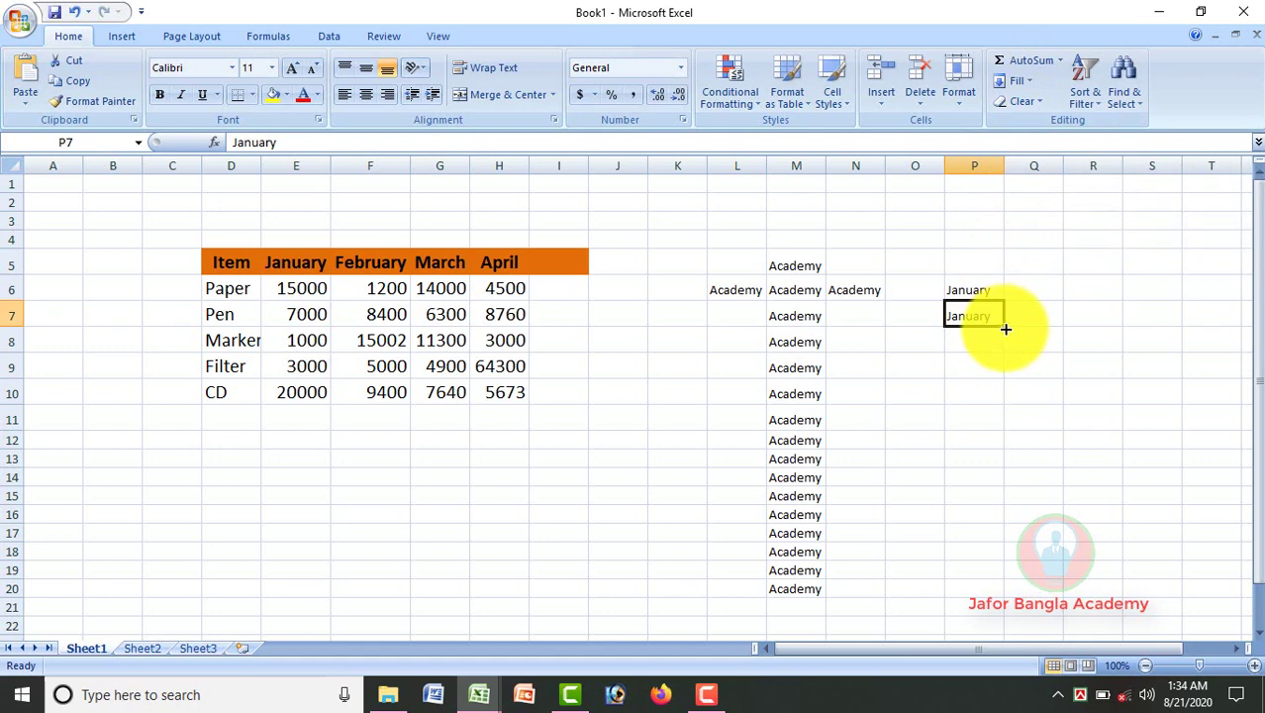
Drag P7's fill handle to P21, creating a month series (February, July, August…).
drag(1004, 328, 994, 580)
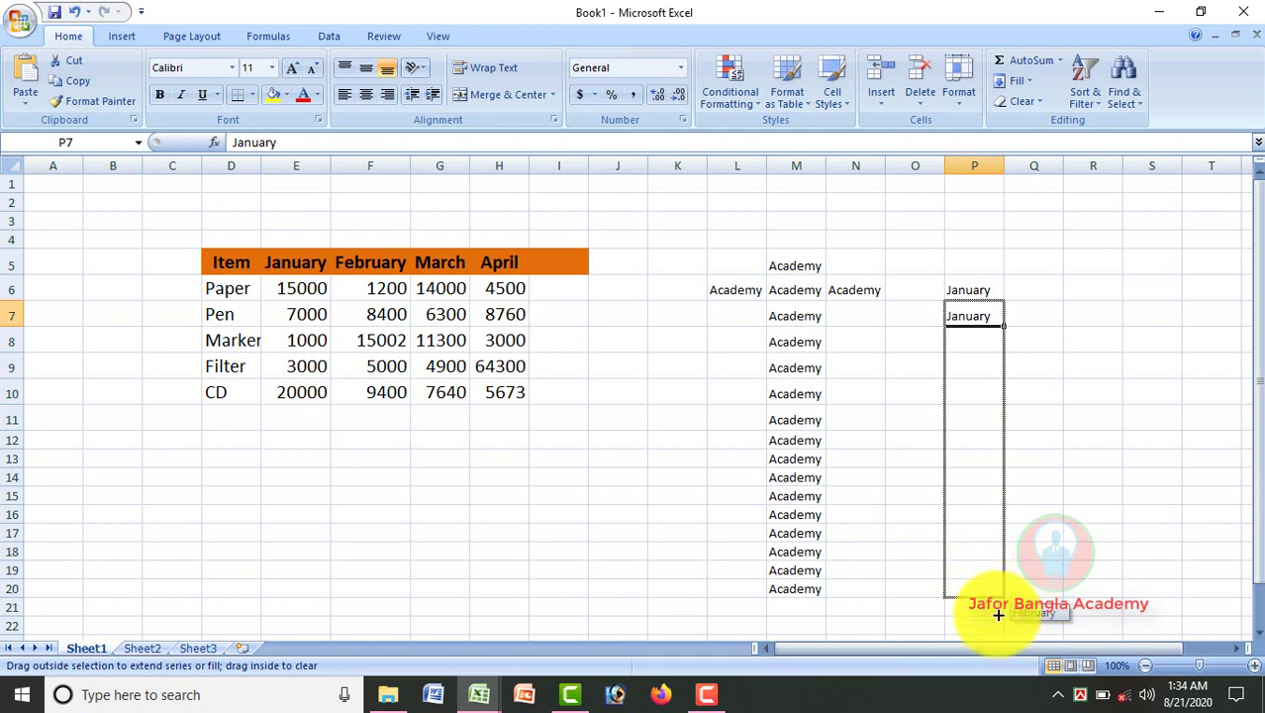
drag(995, 585, 1000, 605)
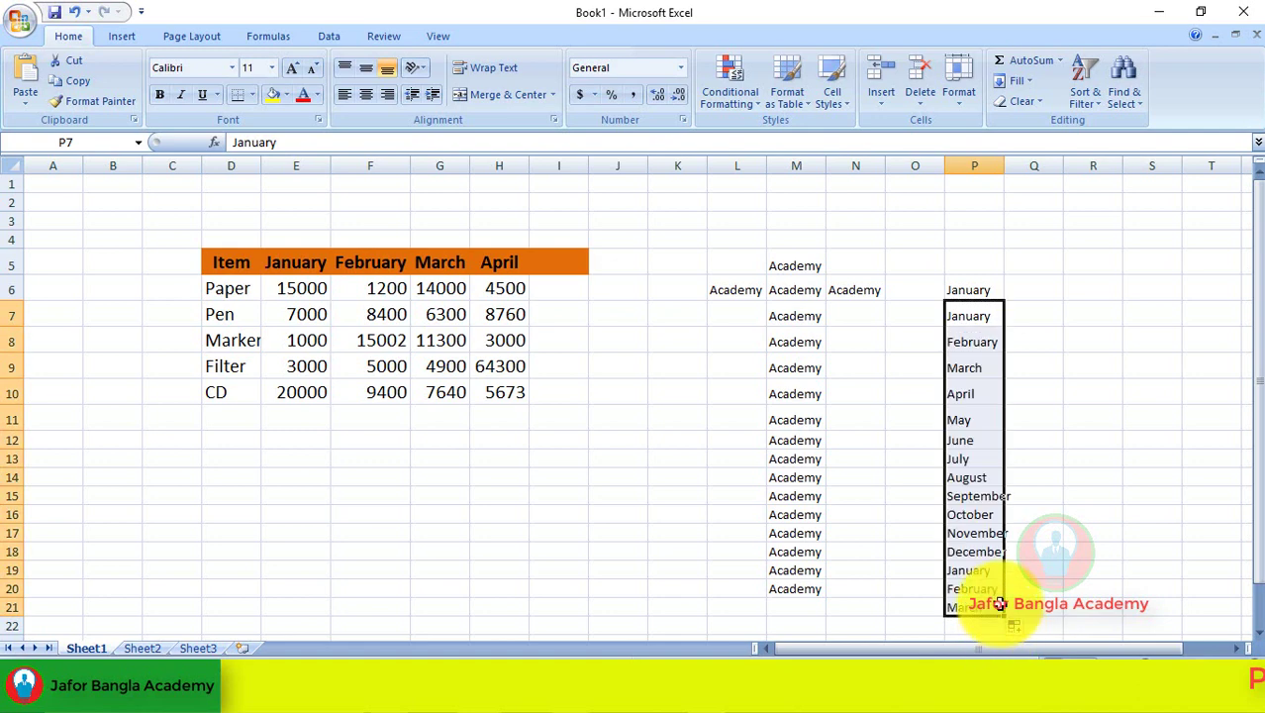
click(986, 341)
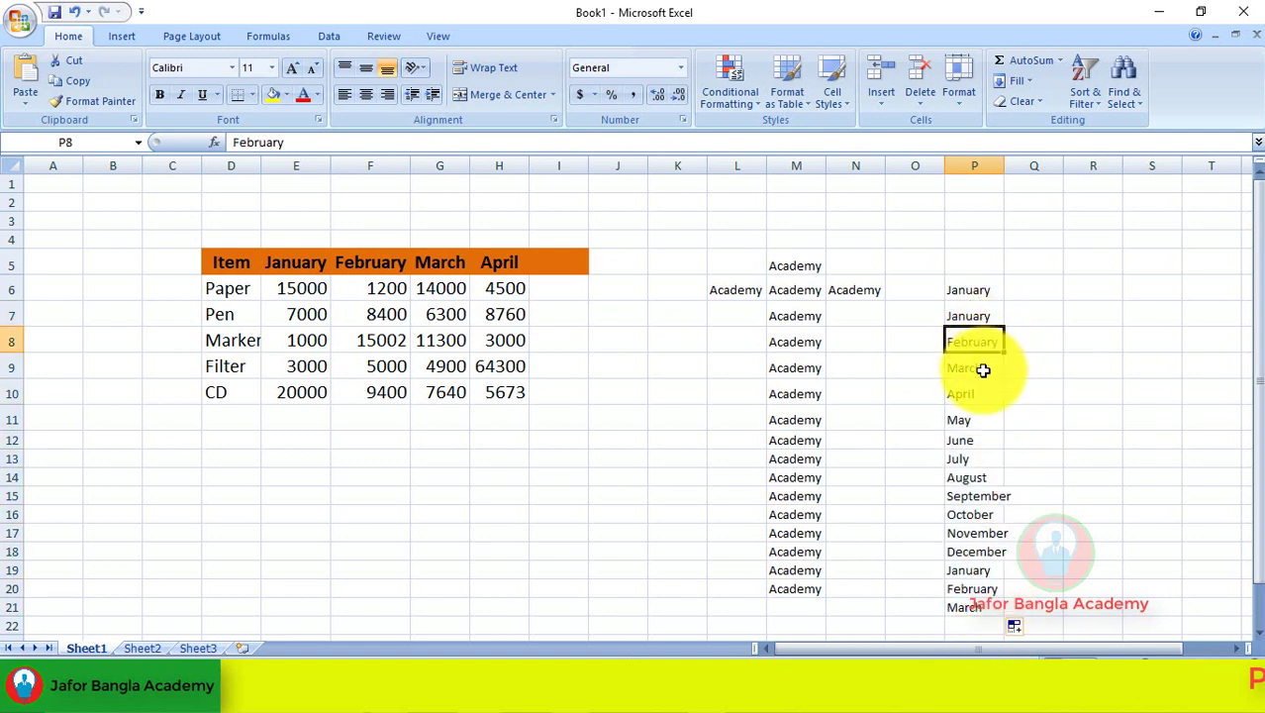
click(982, 368)
click(981, 394)
click(981, 420)
click(981, 440)
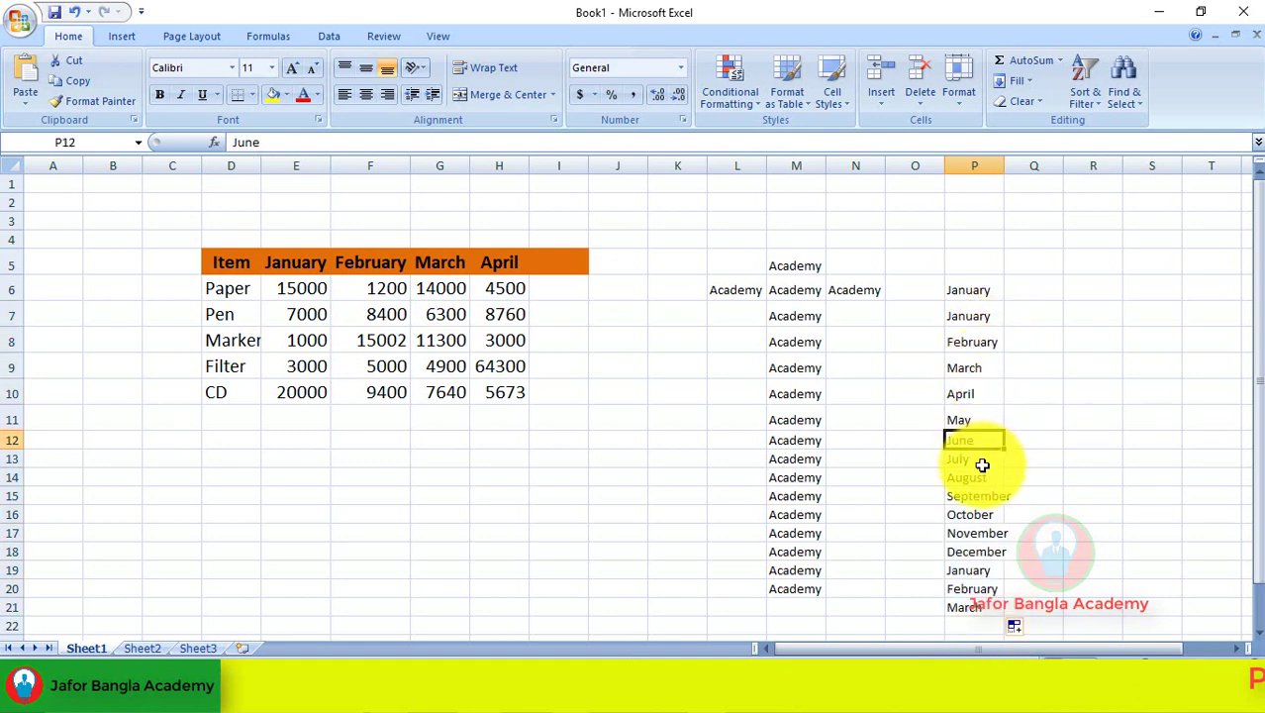
click(982, 464)
click(982, 478)
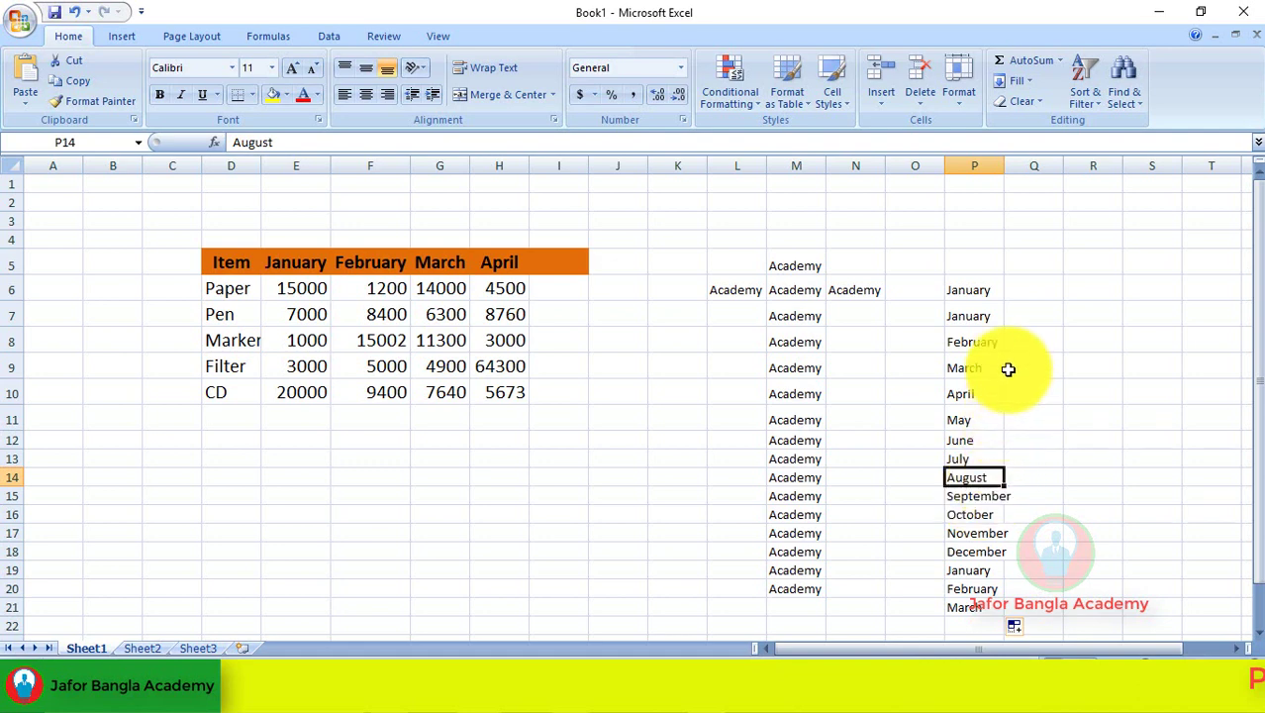
click(988, 313)
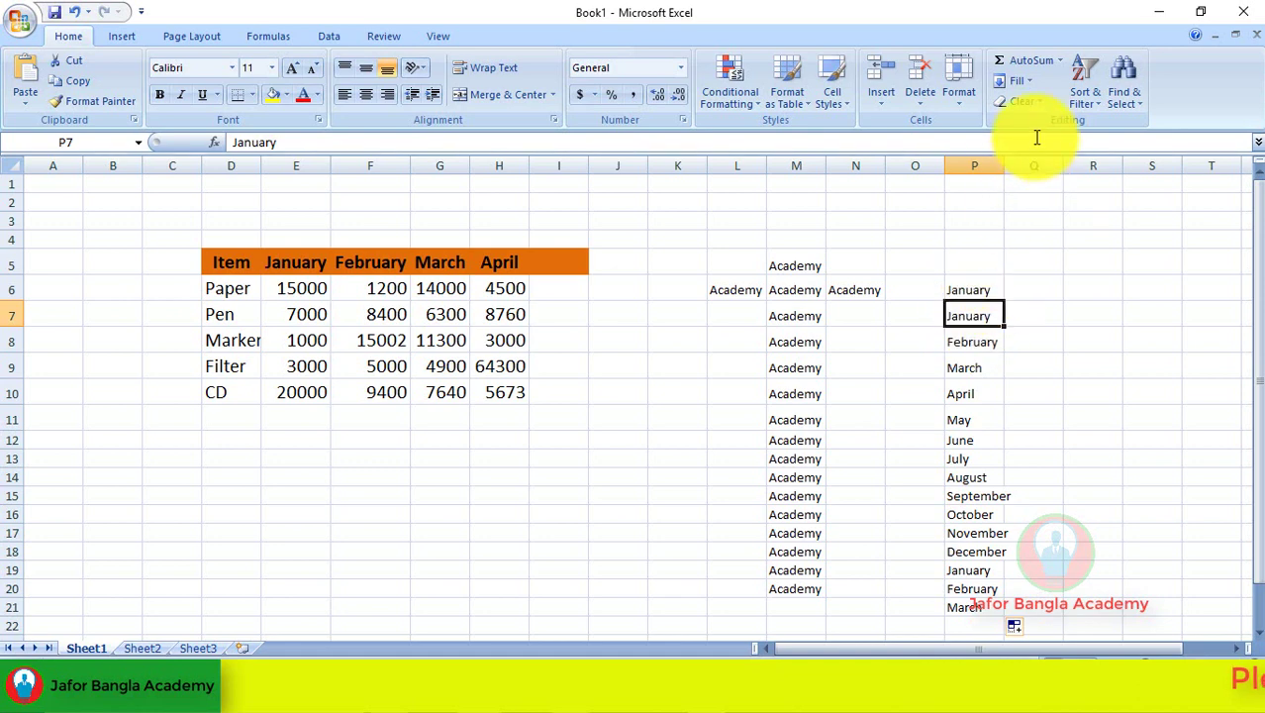
Overwrite P7:P21 with January throughout using Fill > Down.
click(972, 338)
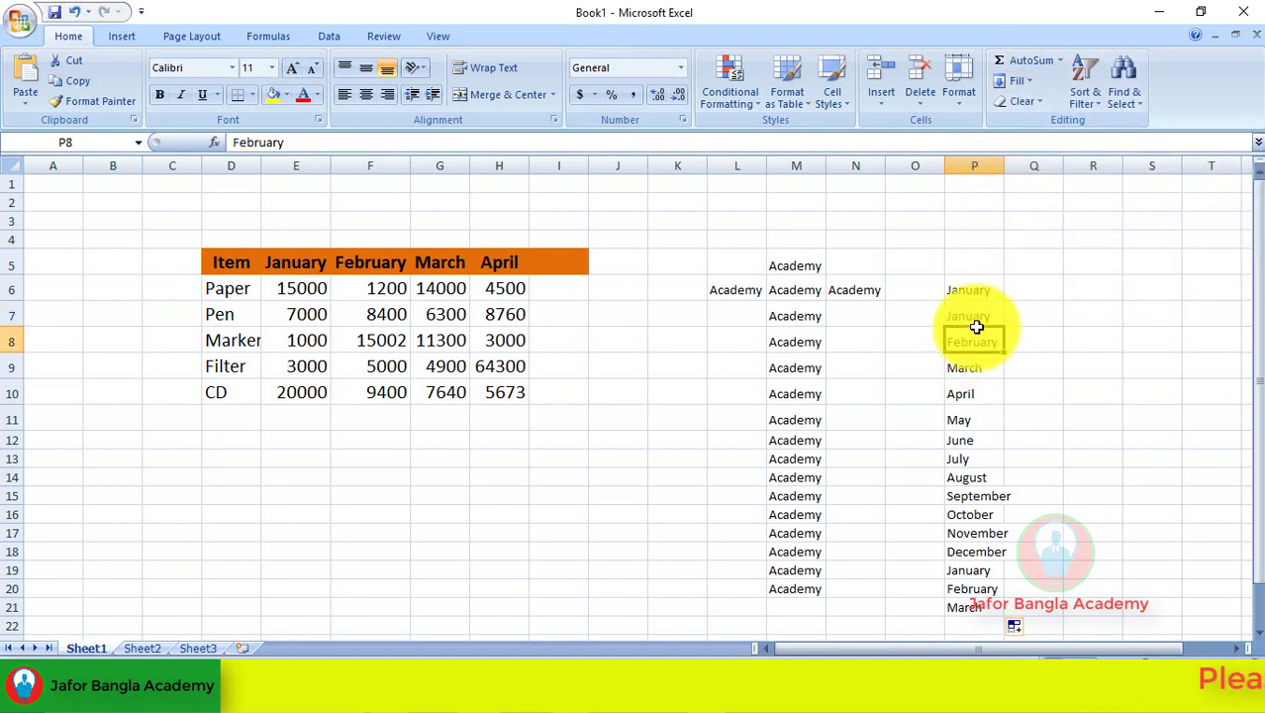
drag(976, 327, 976, 608)
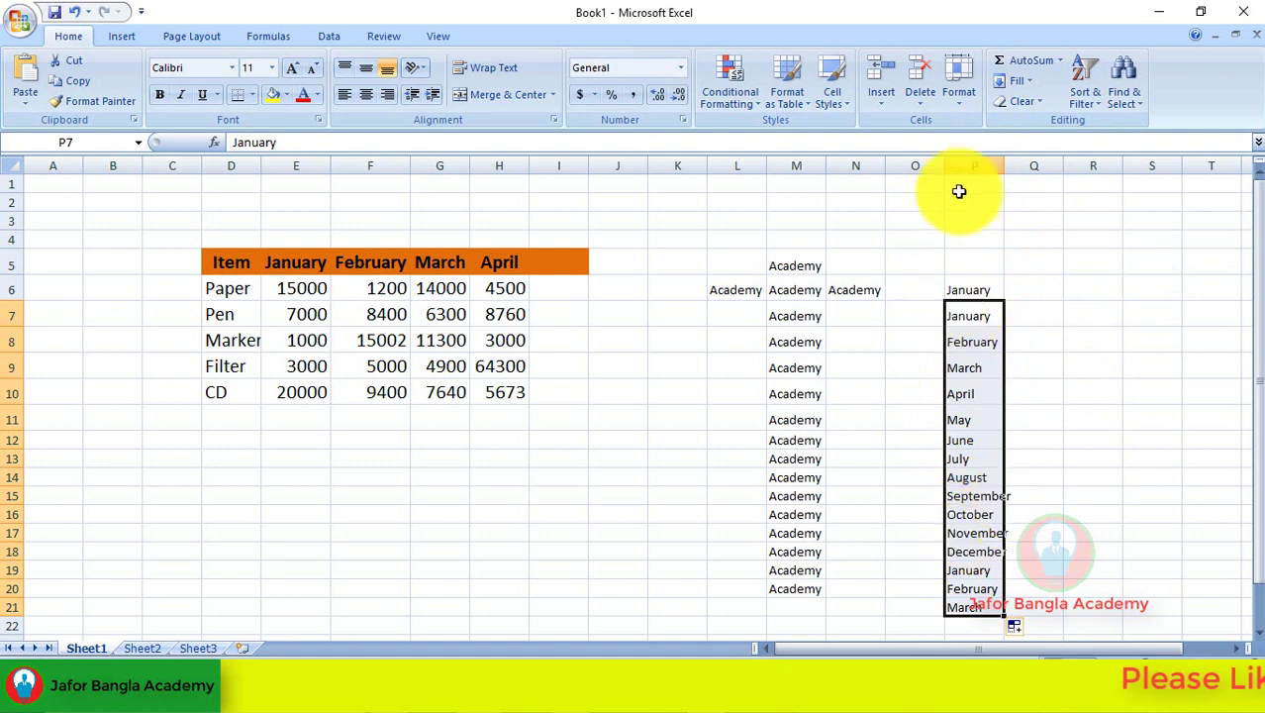
click(1028, 83)
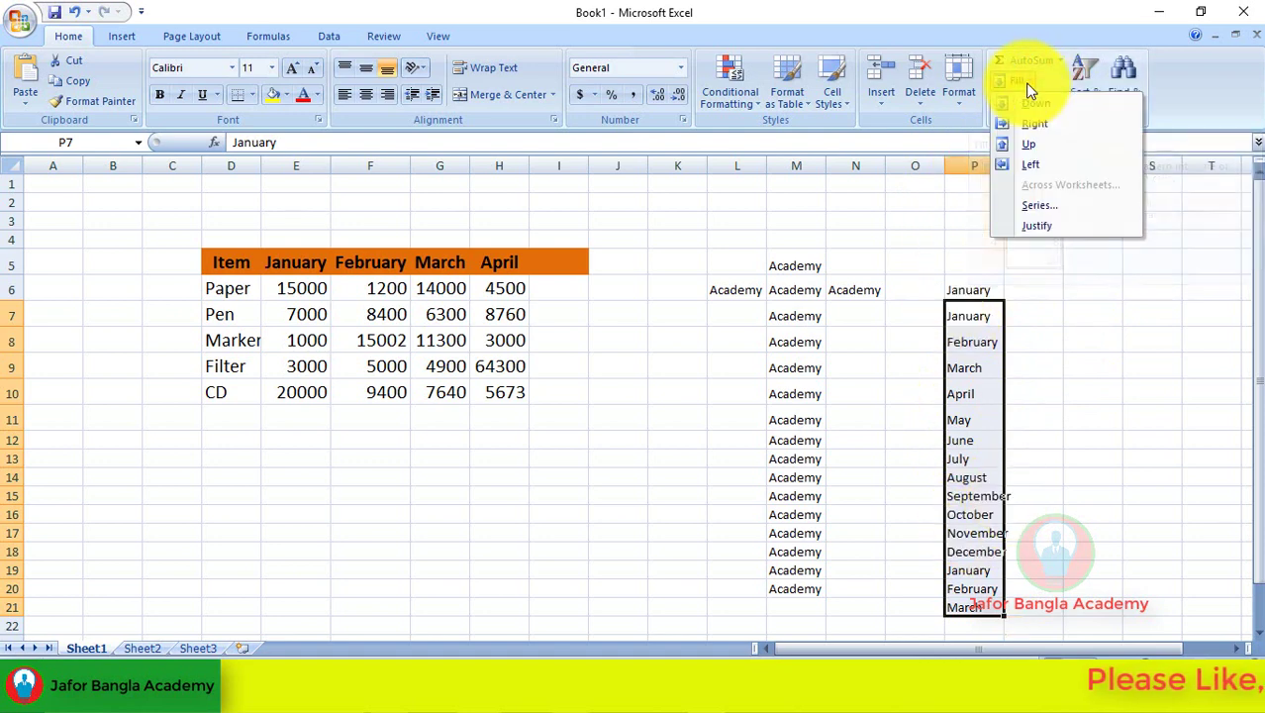
click(1034, 113)
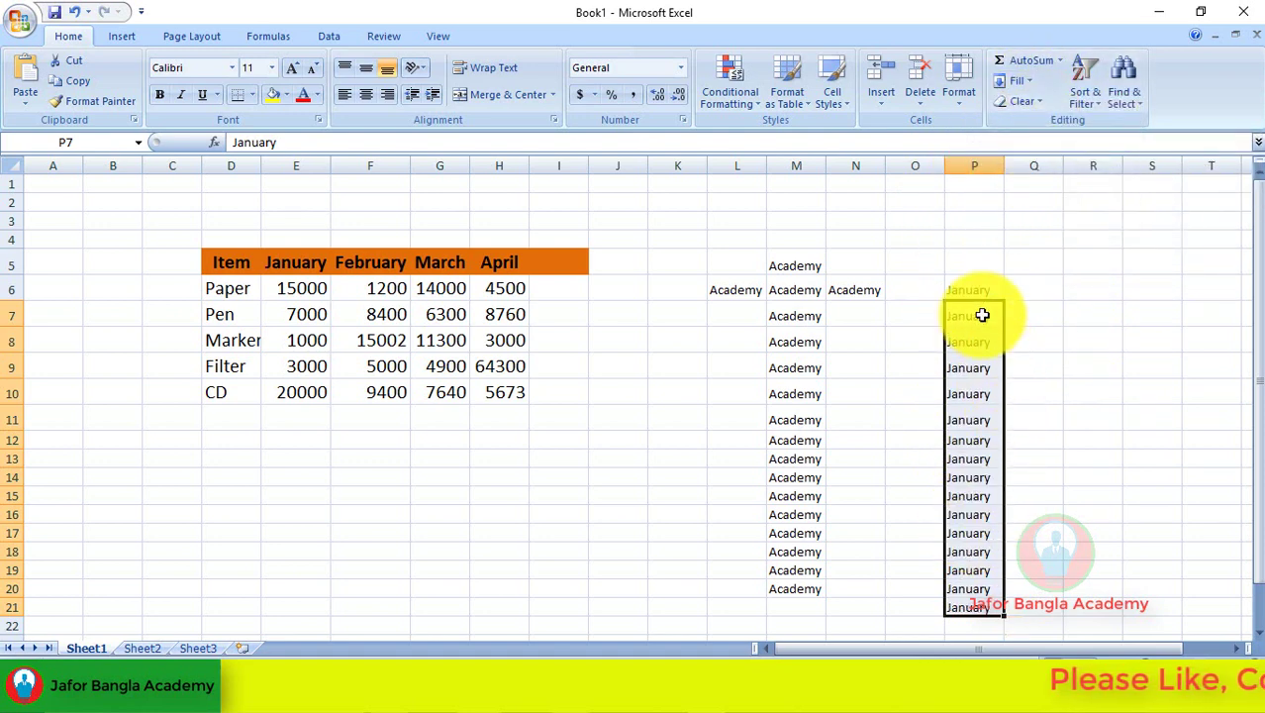
click(1034, 339)
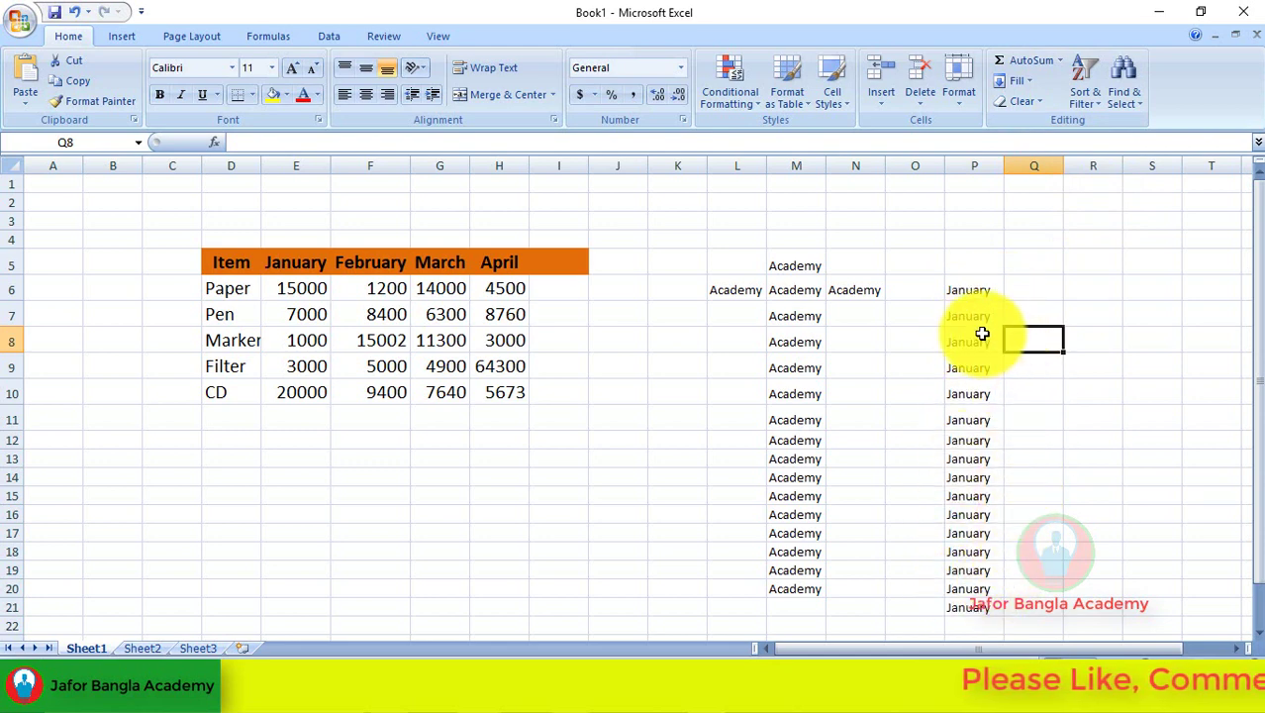
Drag P6's fill handle right to T6 so row 6 reads January through May.
click(980, 336)
click(986, 288)
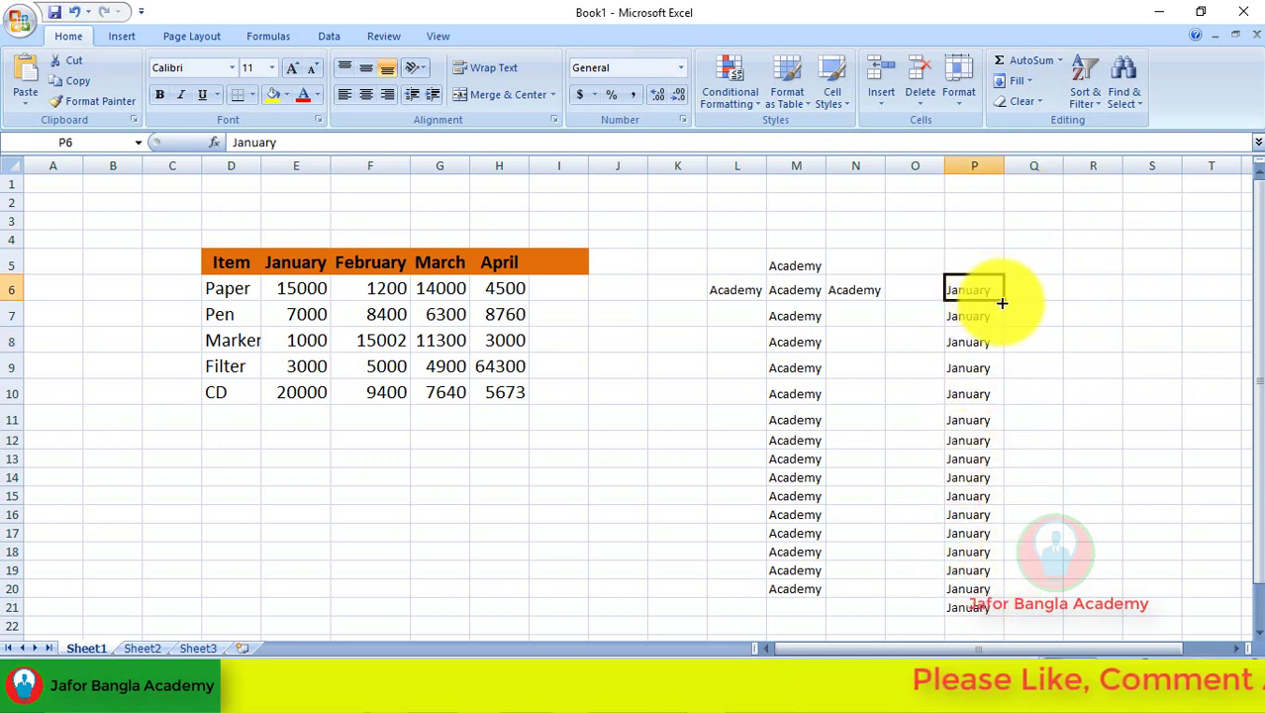
drag(1002, 302, 1212, 299)
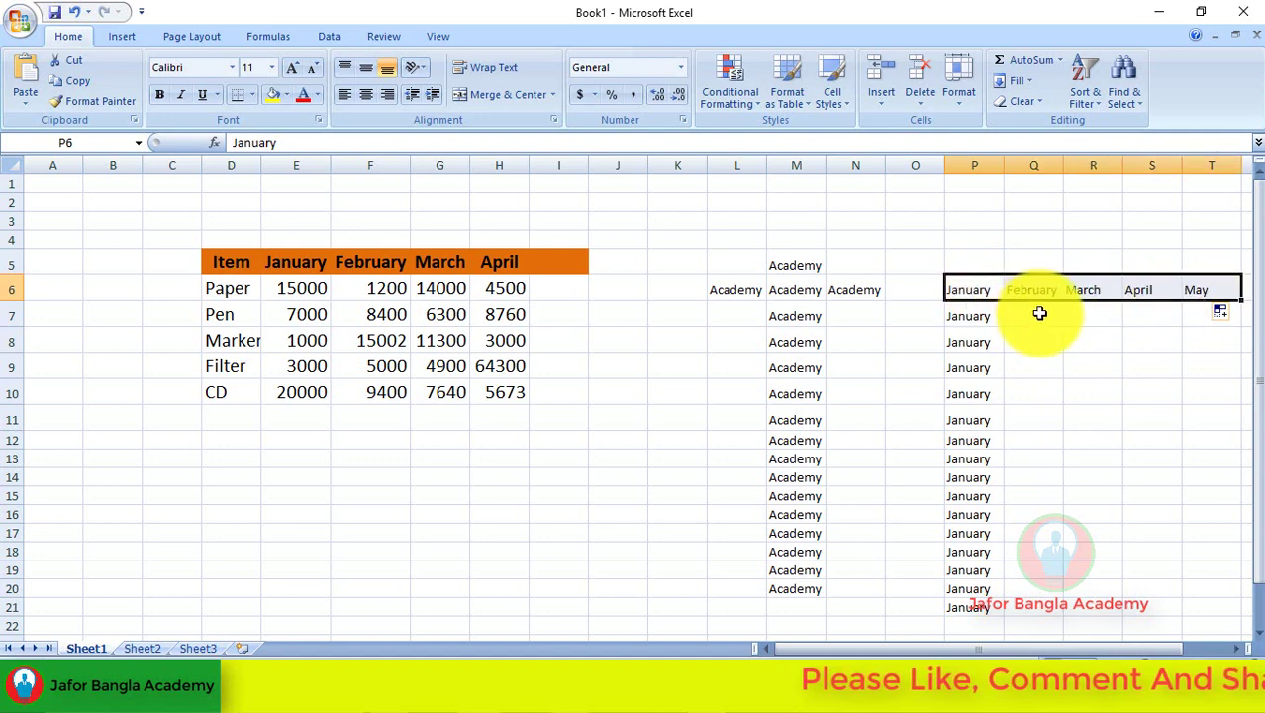
click(966, 291)
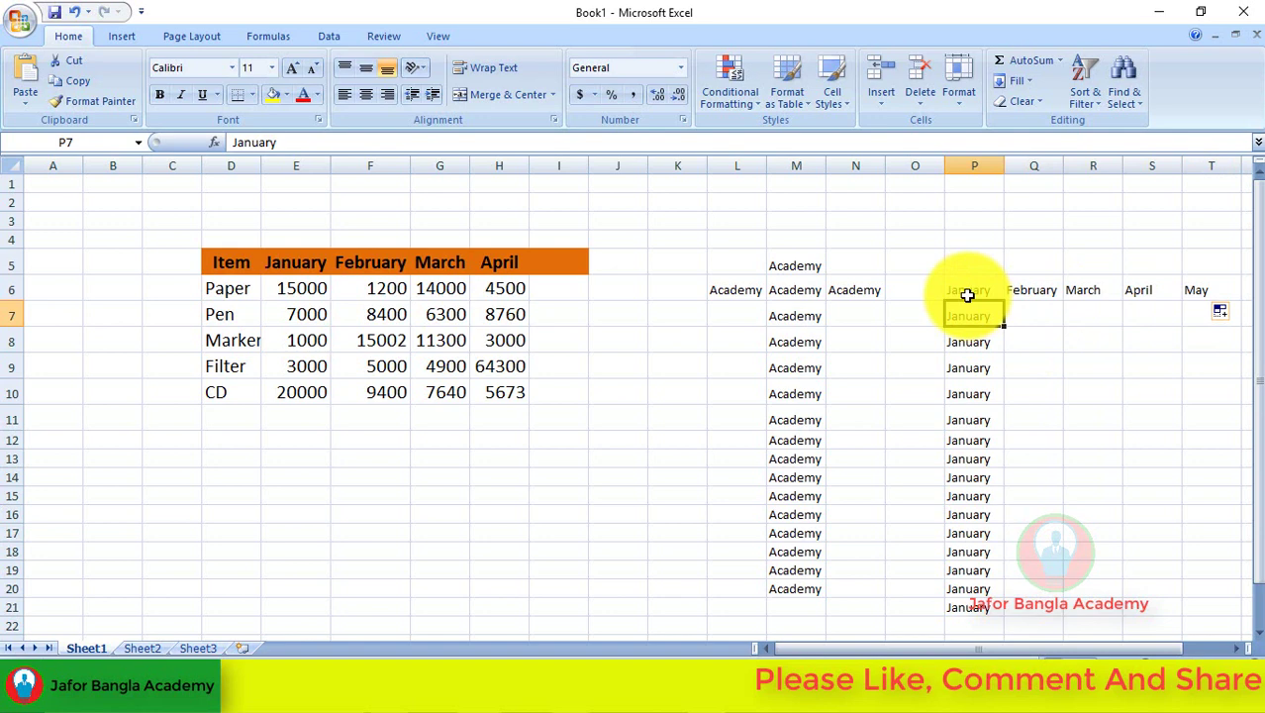
click(1029, 292)
click(1094, 289)
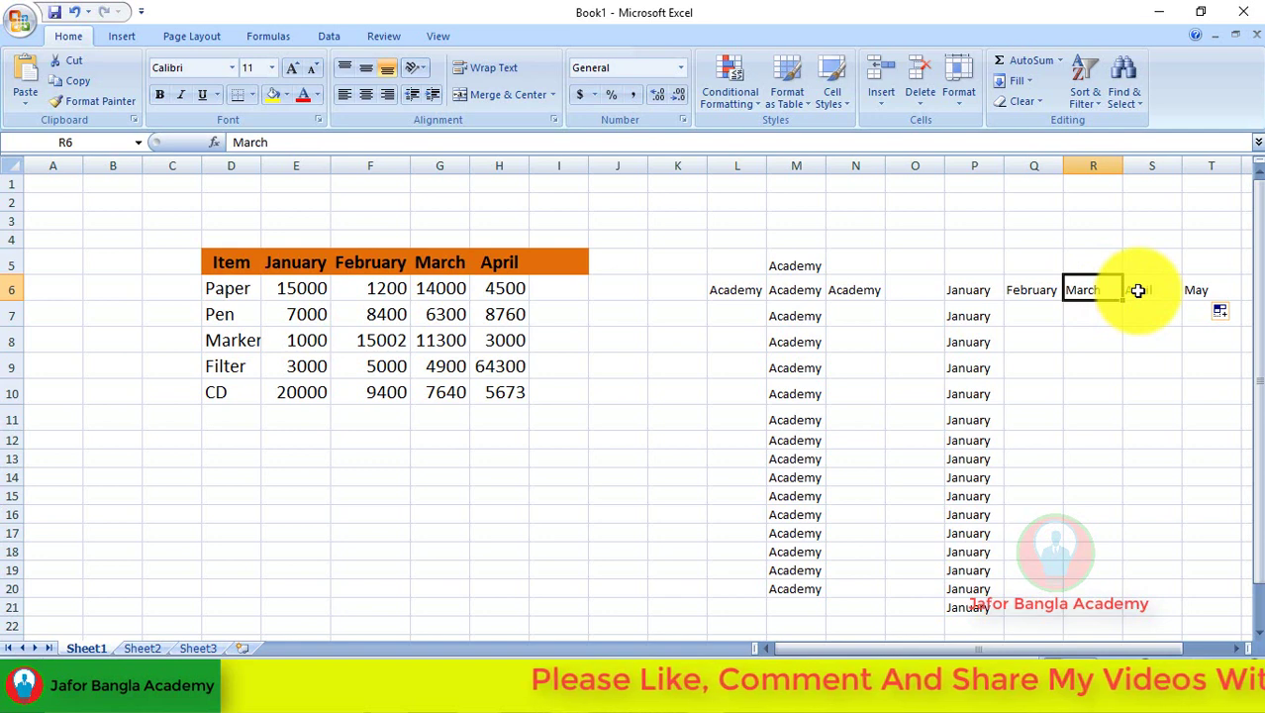
click(1045, 289)
click(1089, 292)
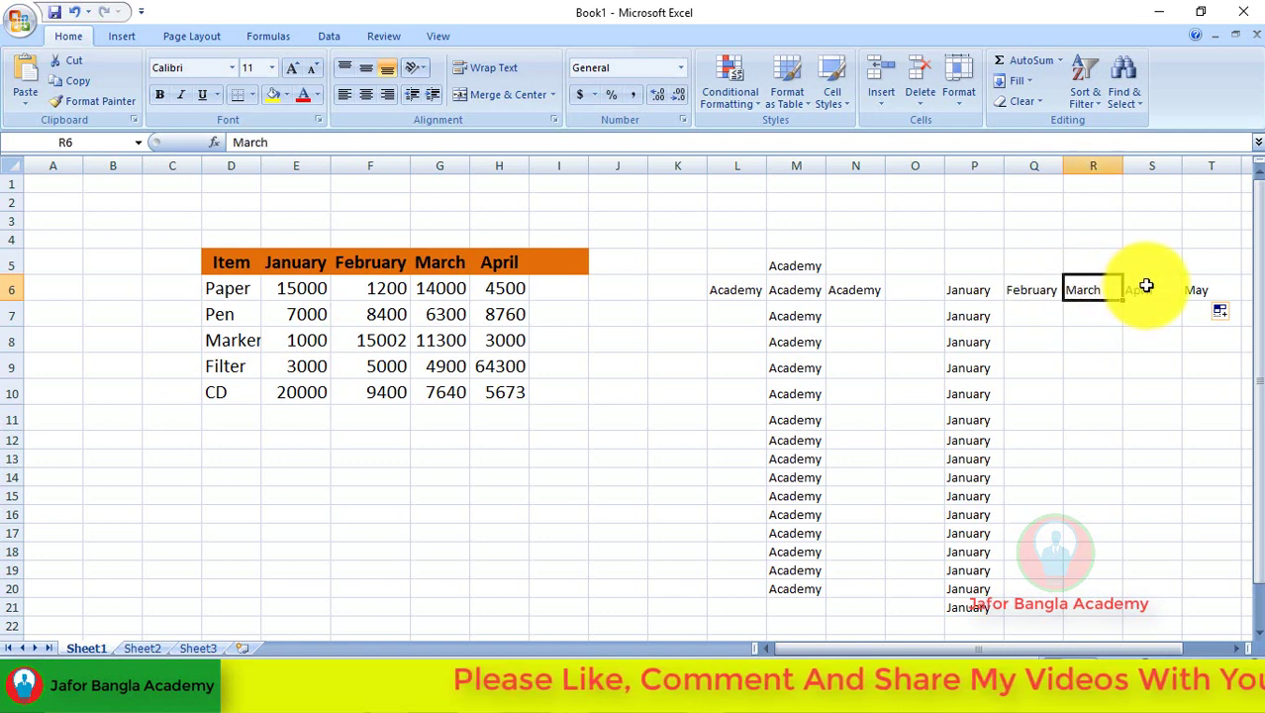
click(1146, 287)
click(1089, 315)
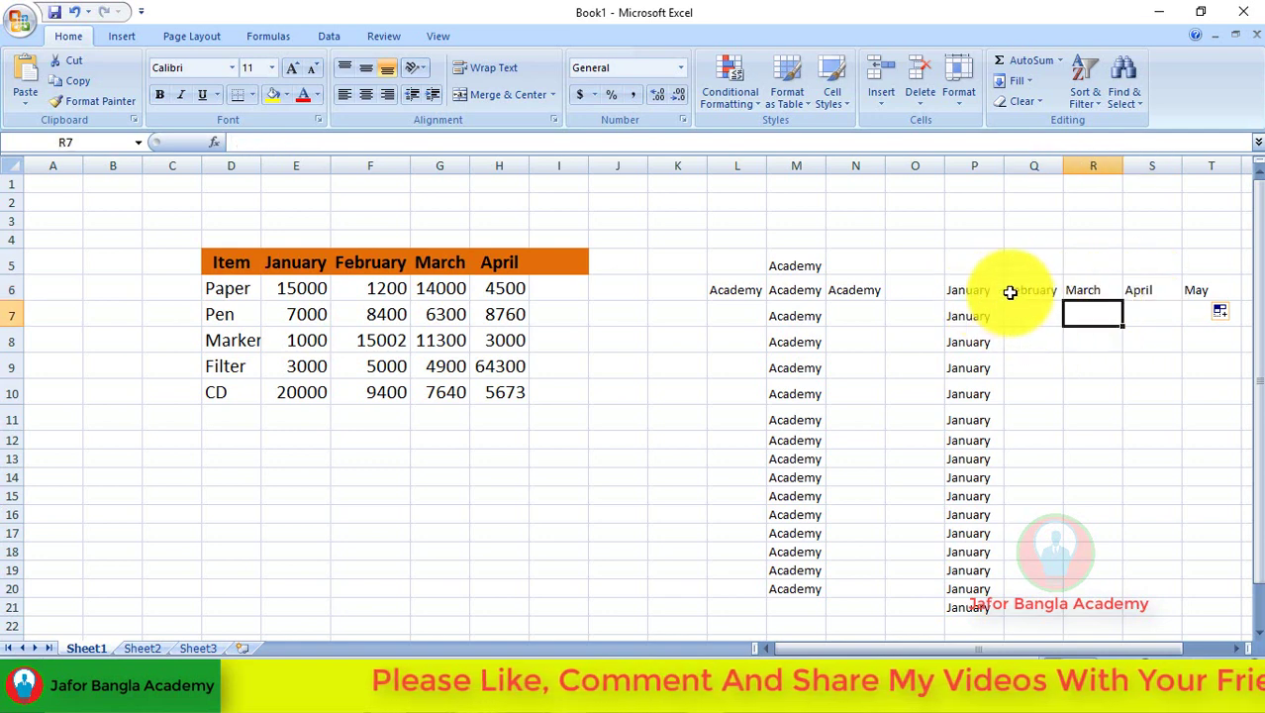
click(1030, 81)
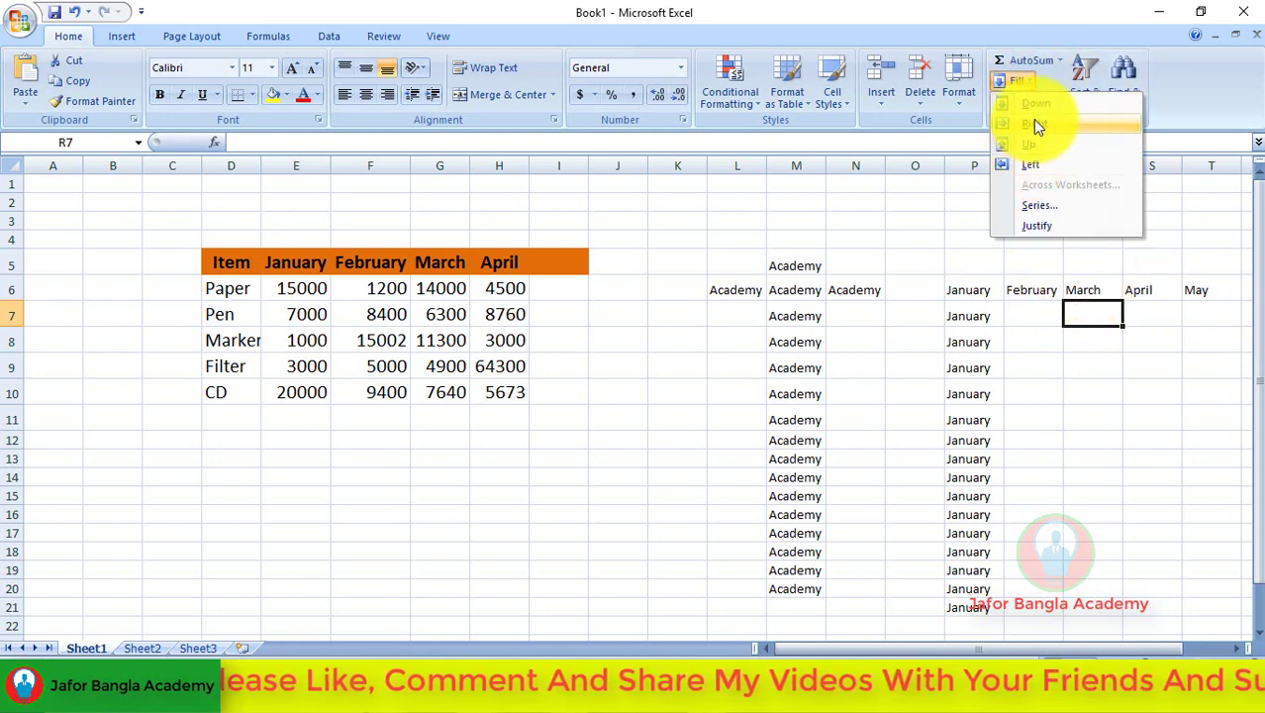
click(1062, 350)
click(1033, 314)
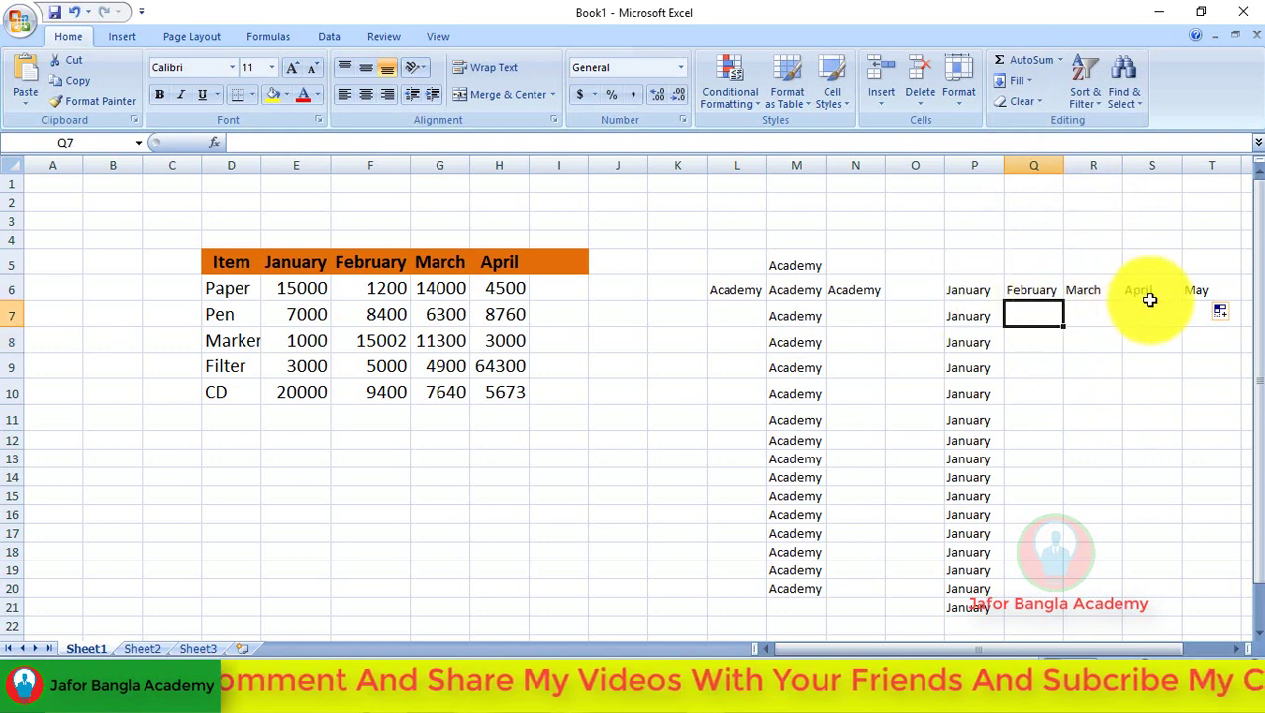
click(1040, 350)
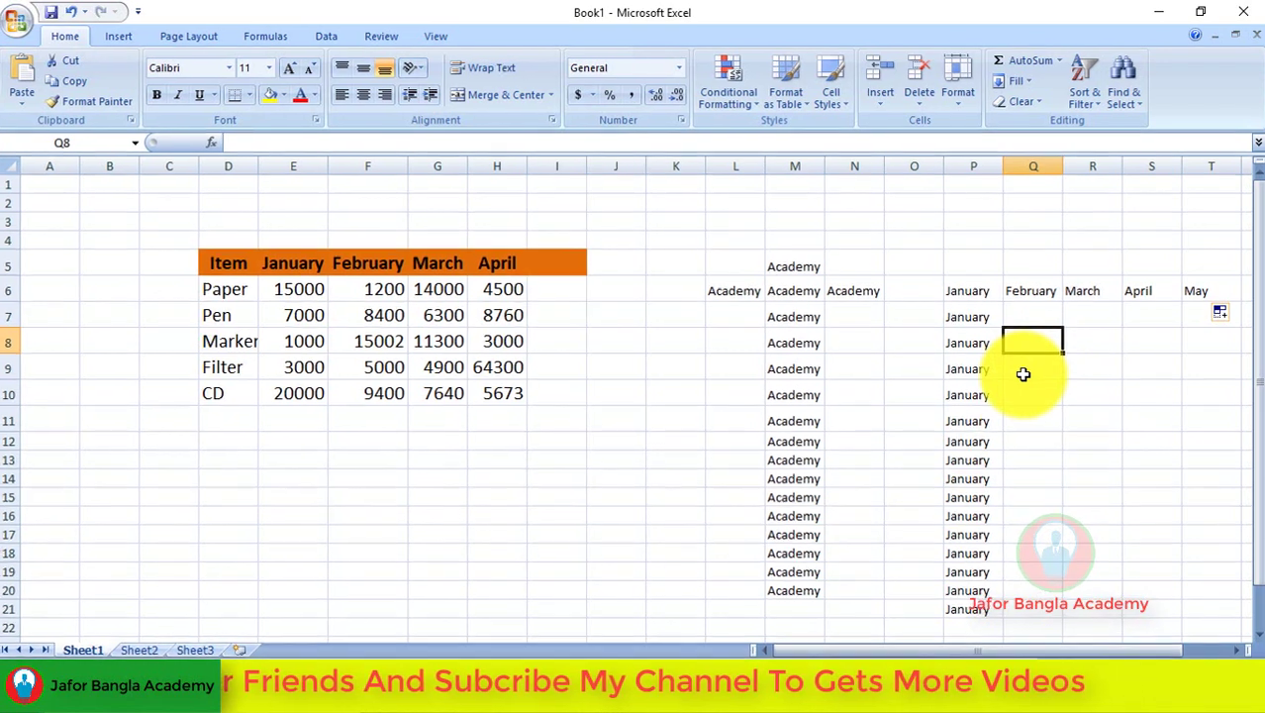
Enter 8/21/2020 in Q8 and drag it into a daily series ending 8/31/2020 in Q18.
text(8/21/2020)
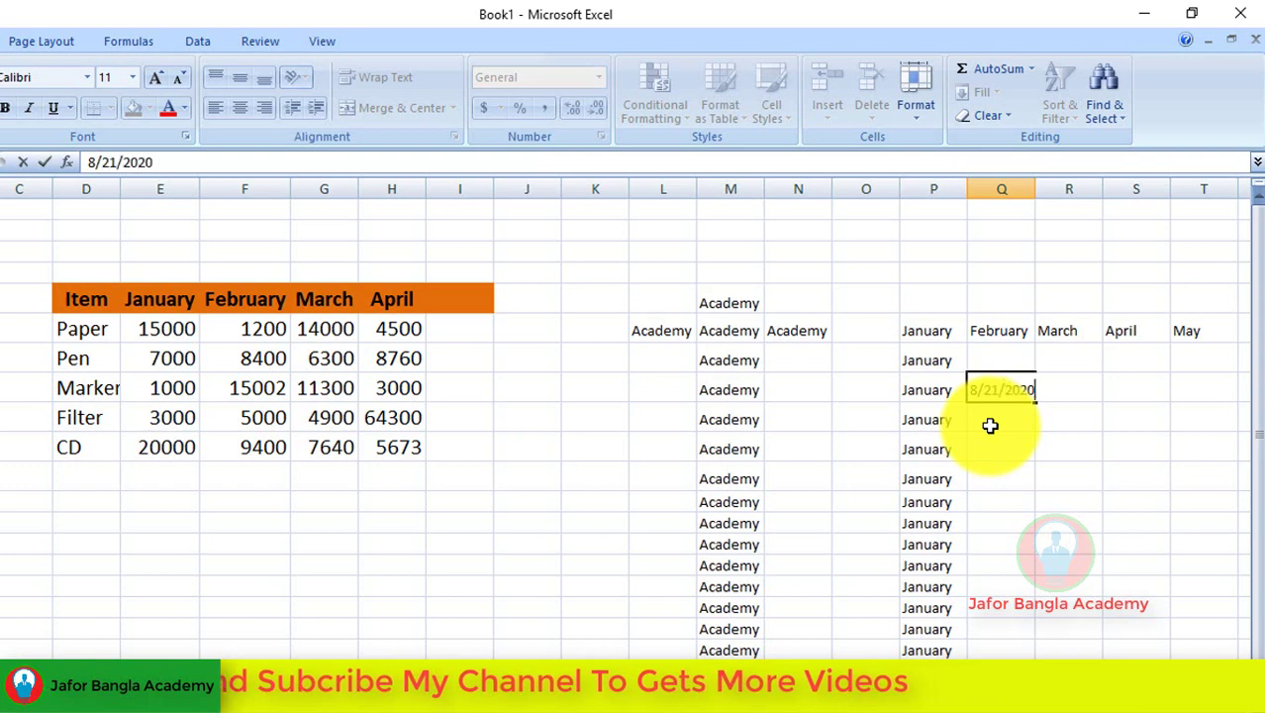
key(Return)
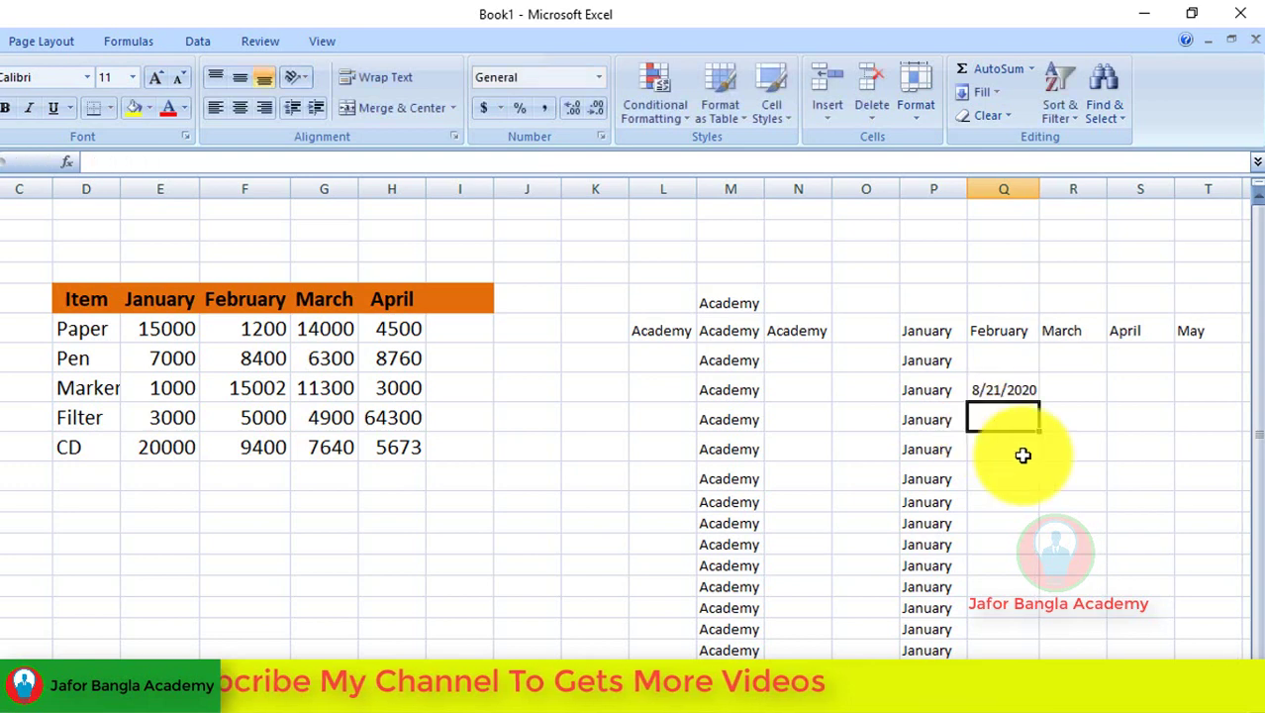
click(1006, 386)
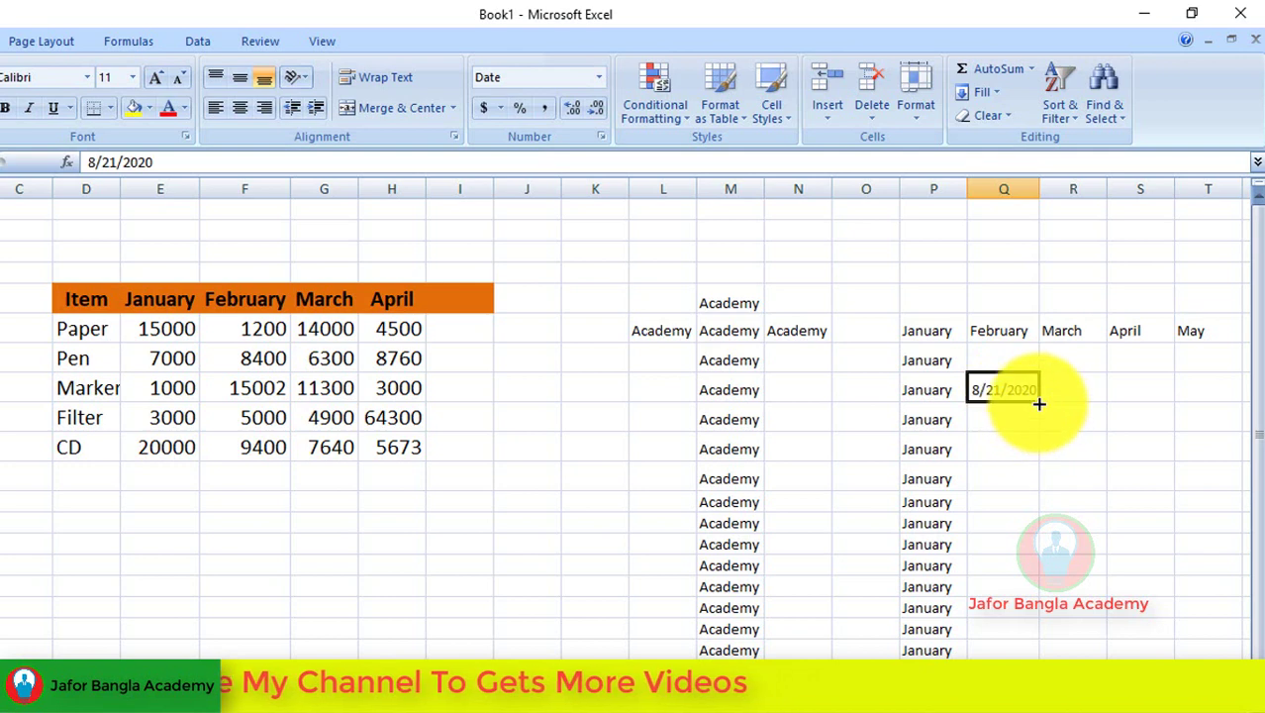
drag(1038, 404, 1028, 639)
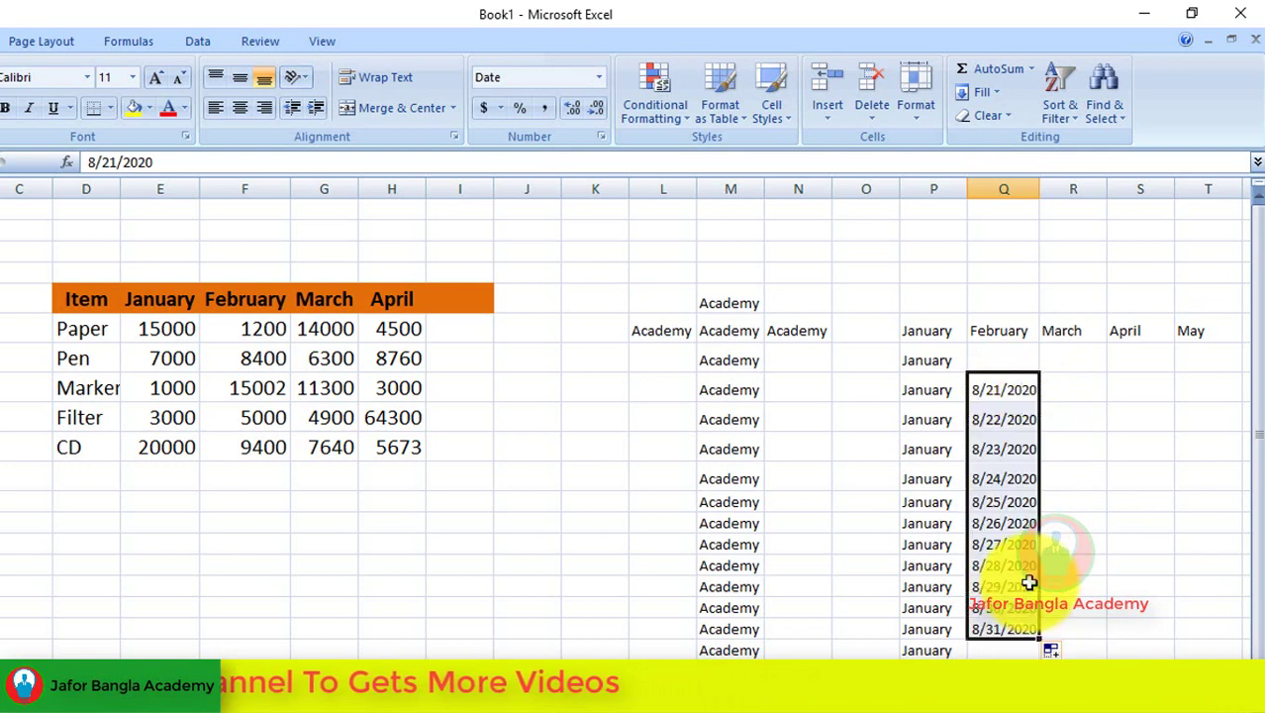
click(1079, 416)
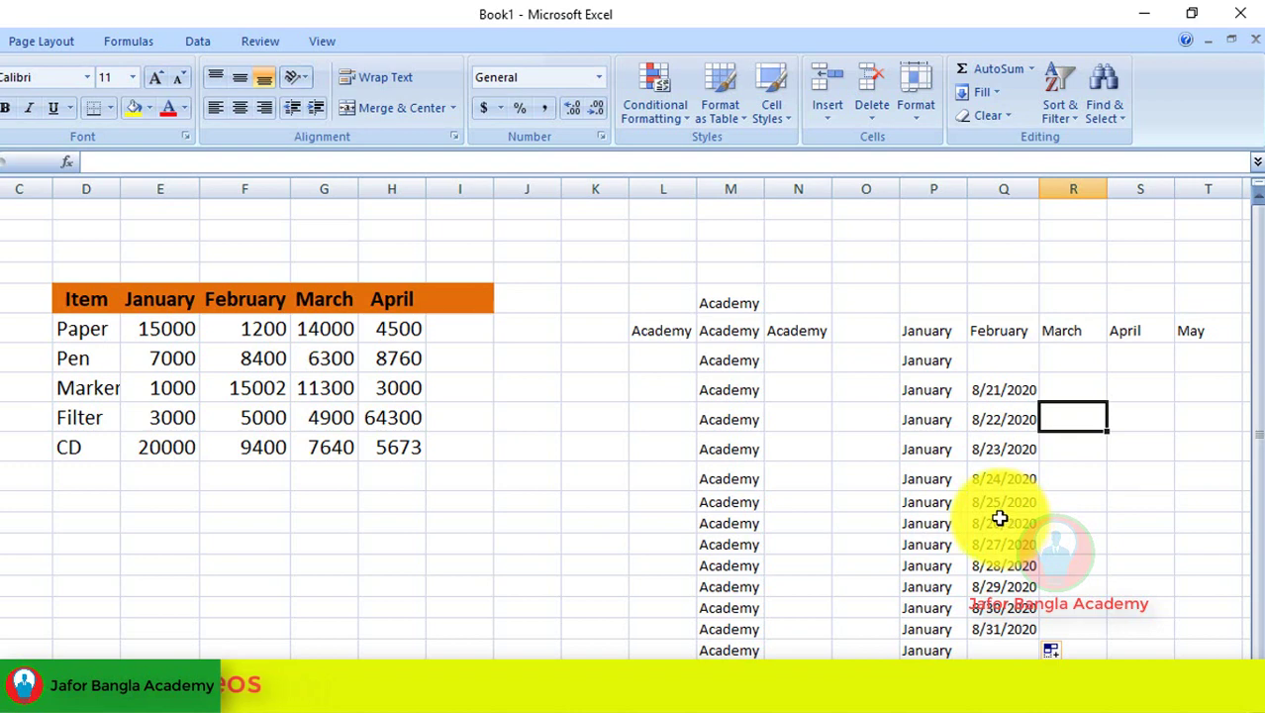
Replace the Q8:Q18 date series with 8/21/2020 in every cell via Fill > Down.
click(1004, 390)
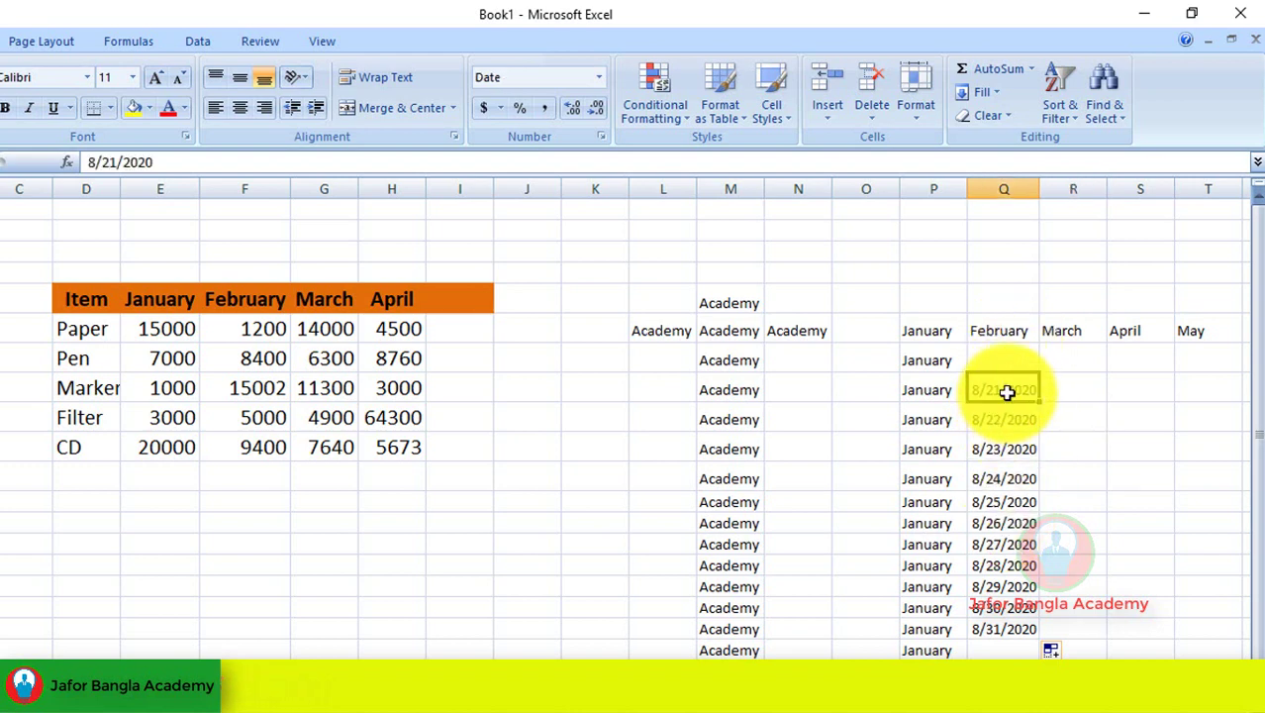
drag(1007, 392, 1010, 631)
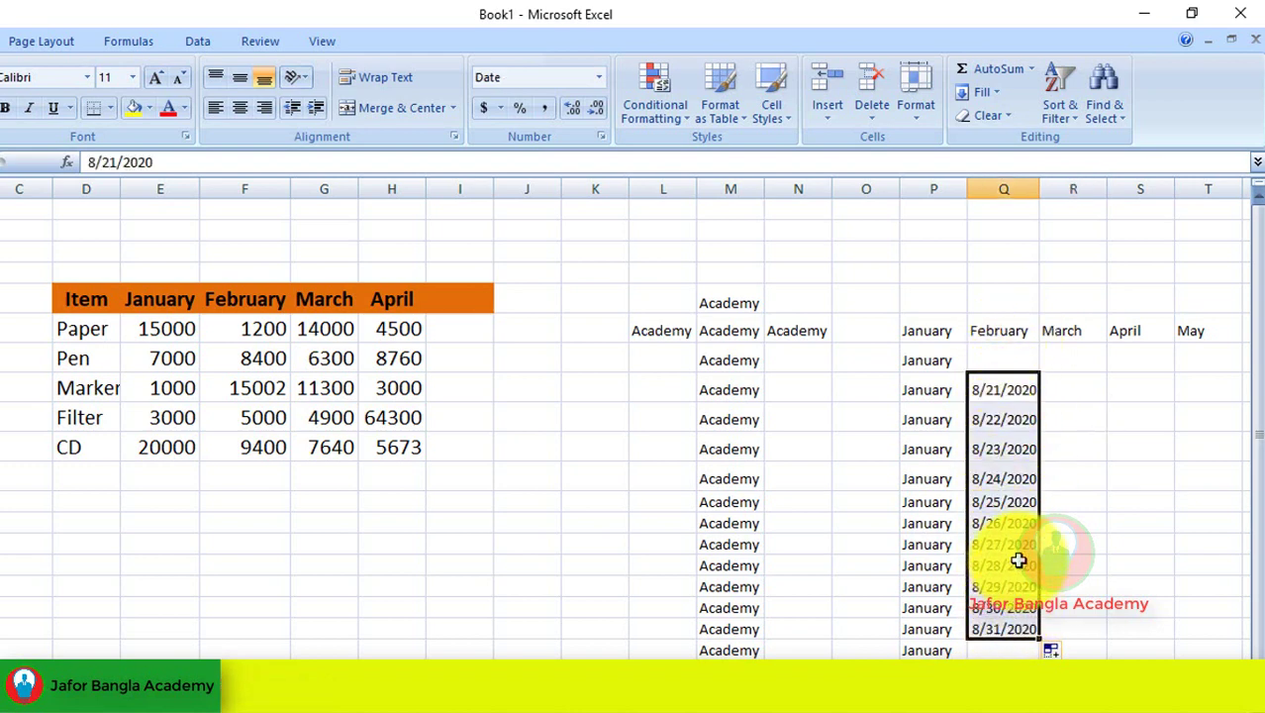
click(1001, 89)
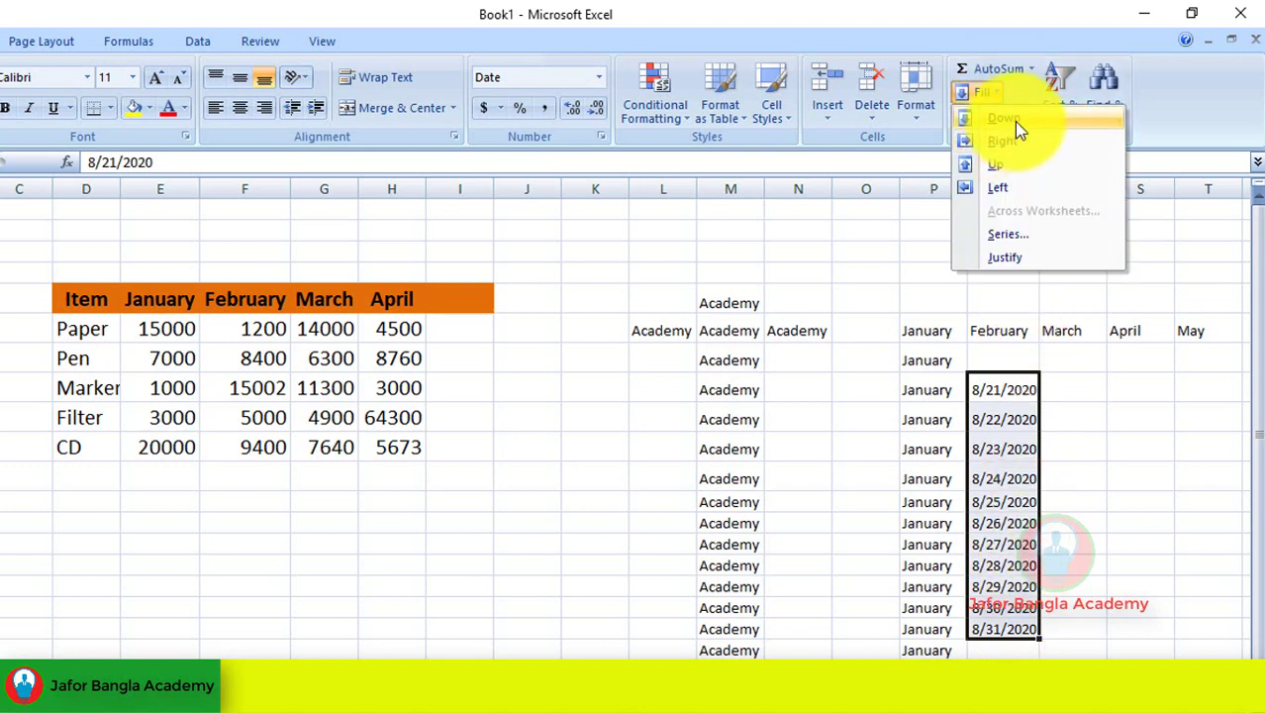
click(1010, 119)
click(1055, 420)
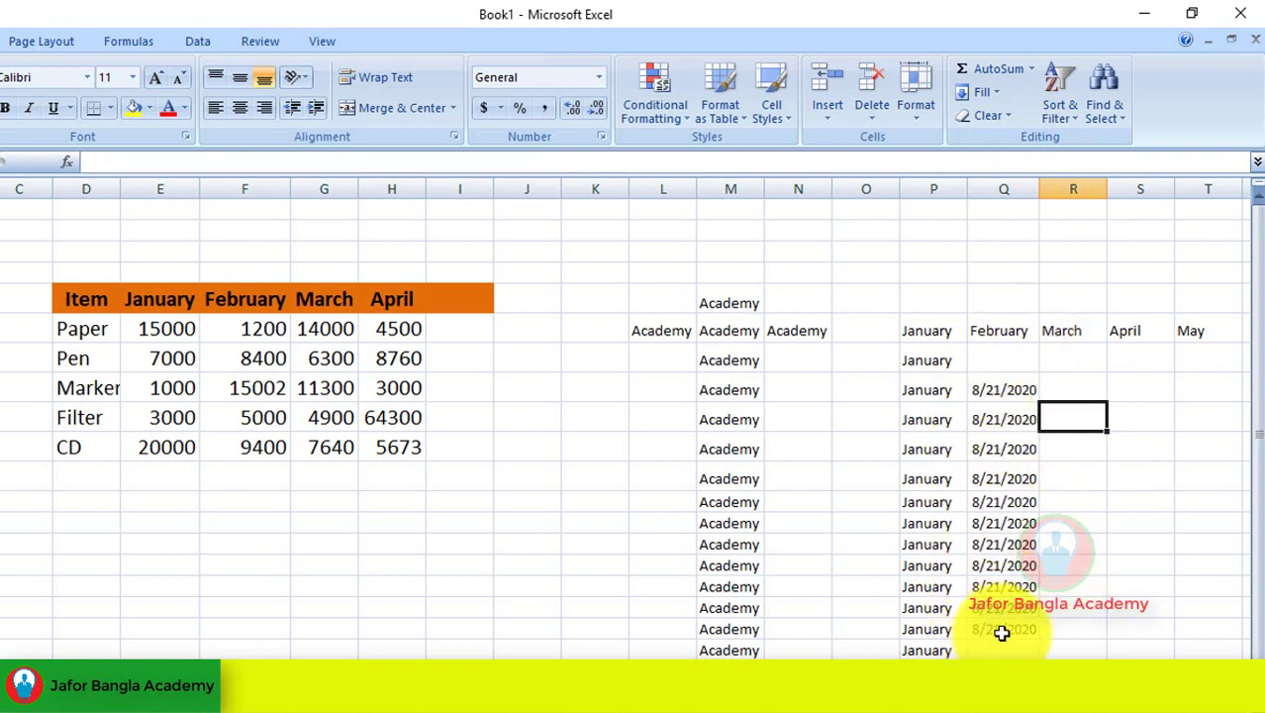
click(1078, 503)
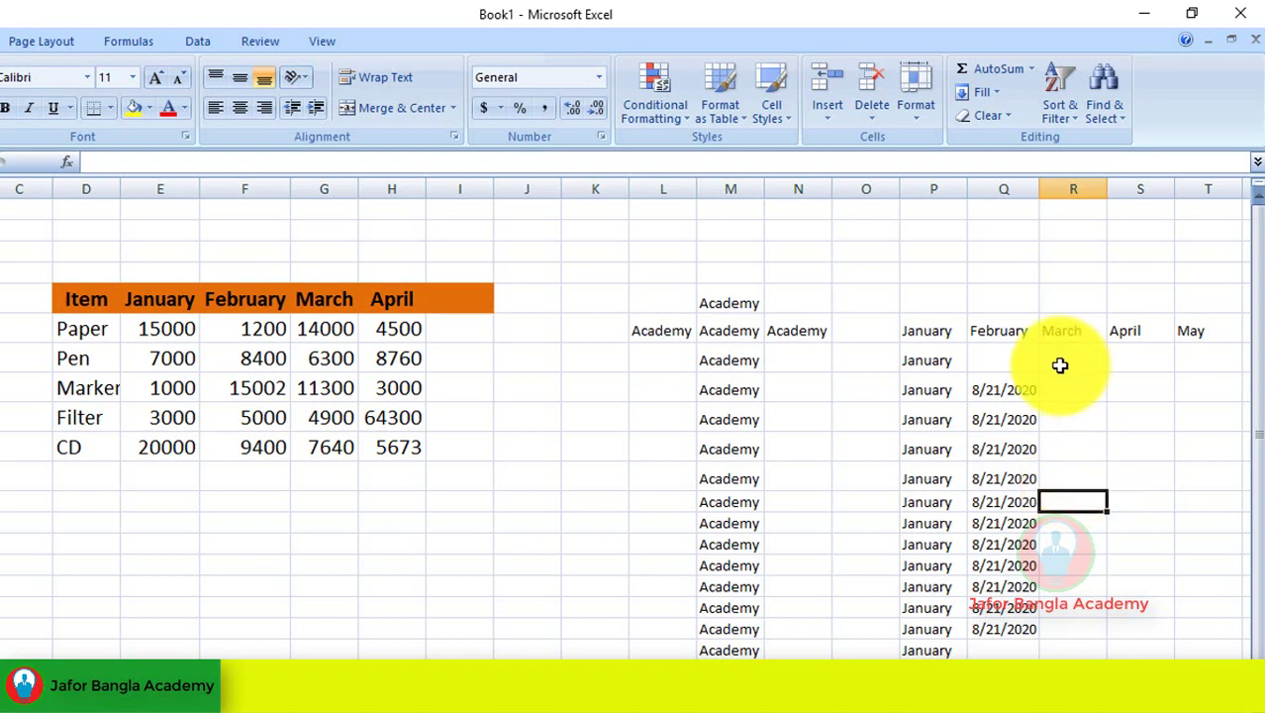
click(1014, 357)
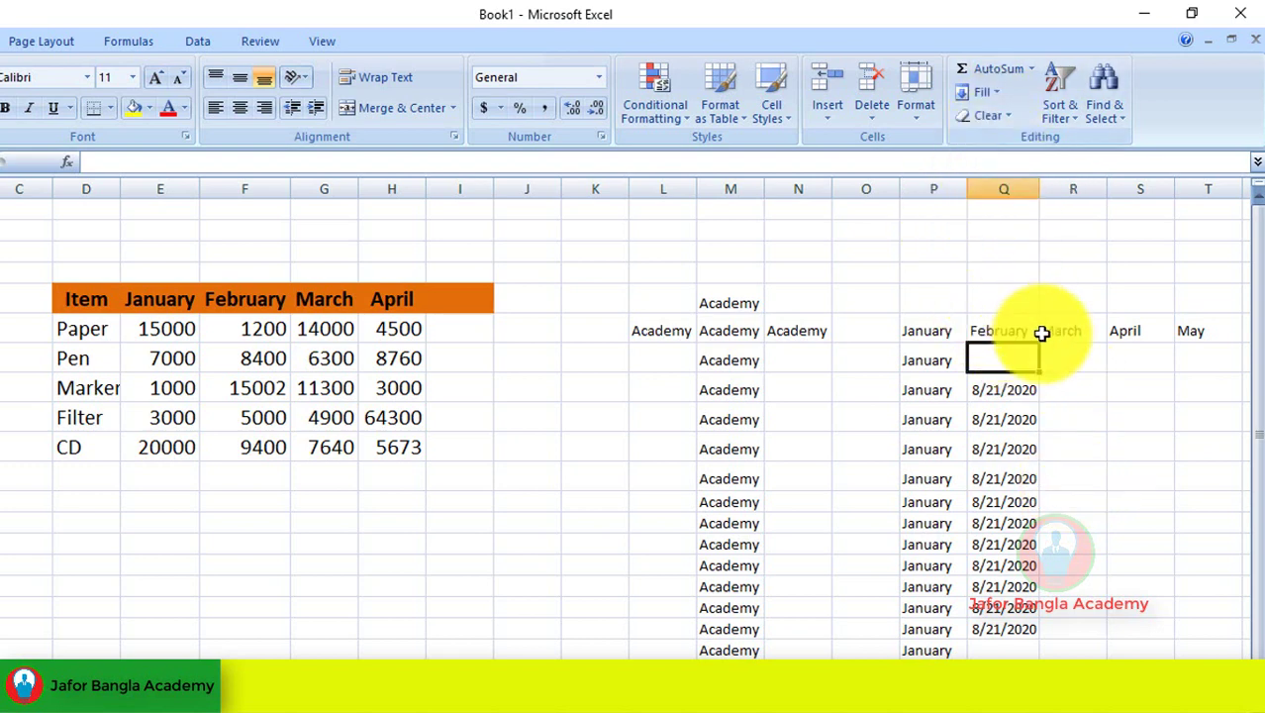
click(1063, 393)
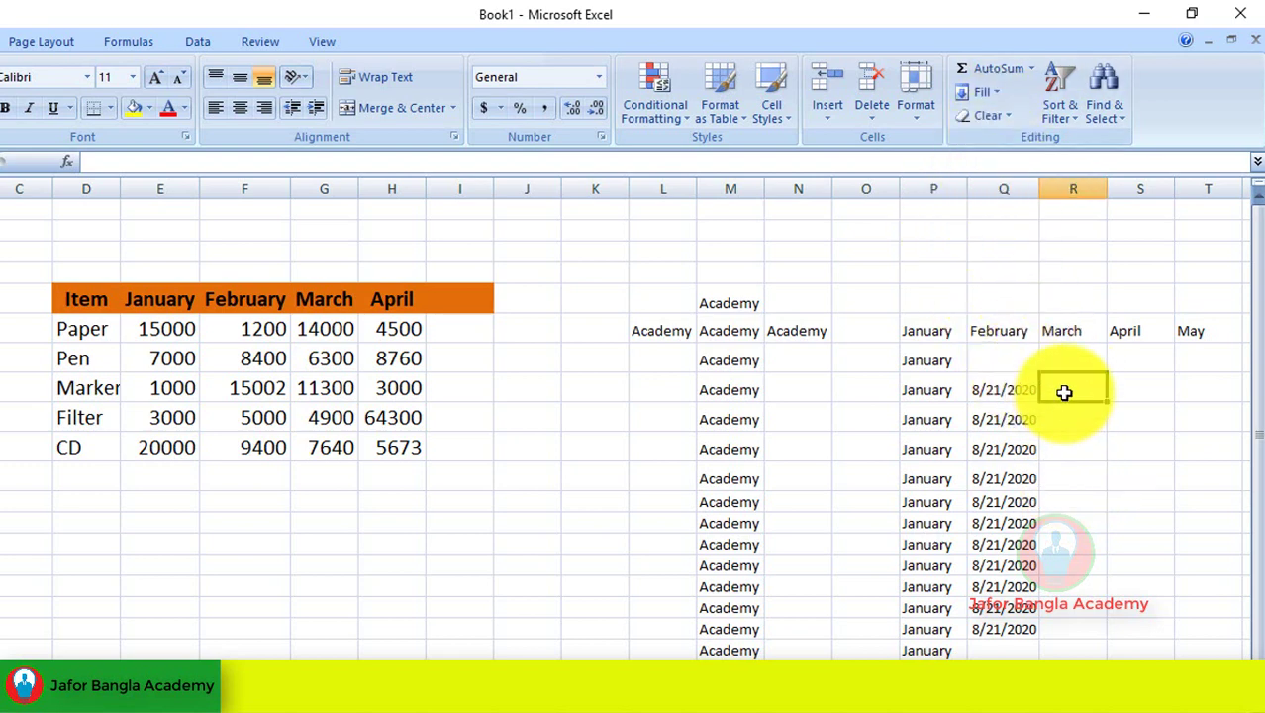
click(853, 394)
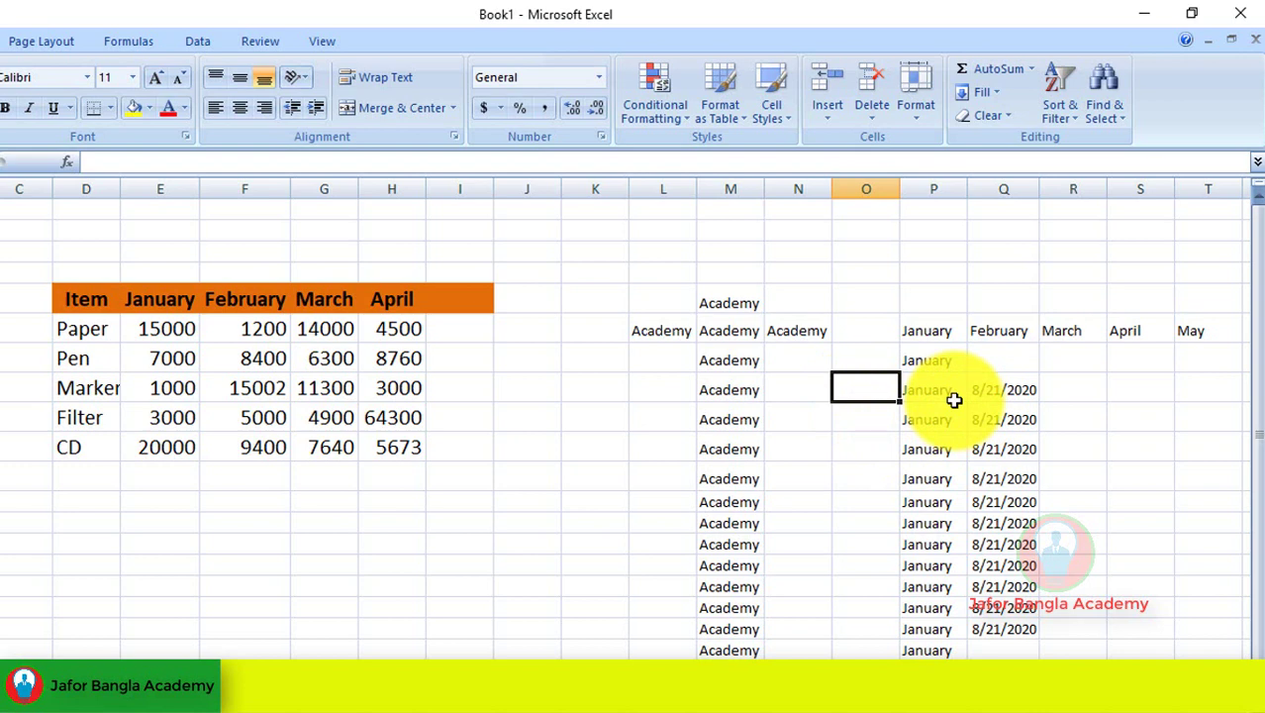
Use Ctrl+D in N7 to copy Academy down from N6.
click(971, 360)
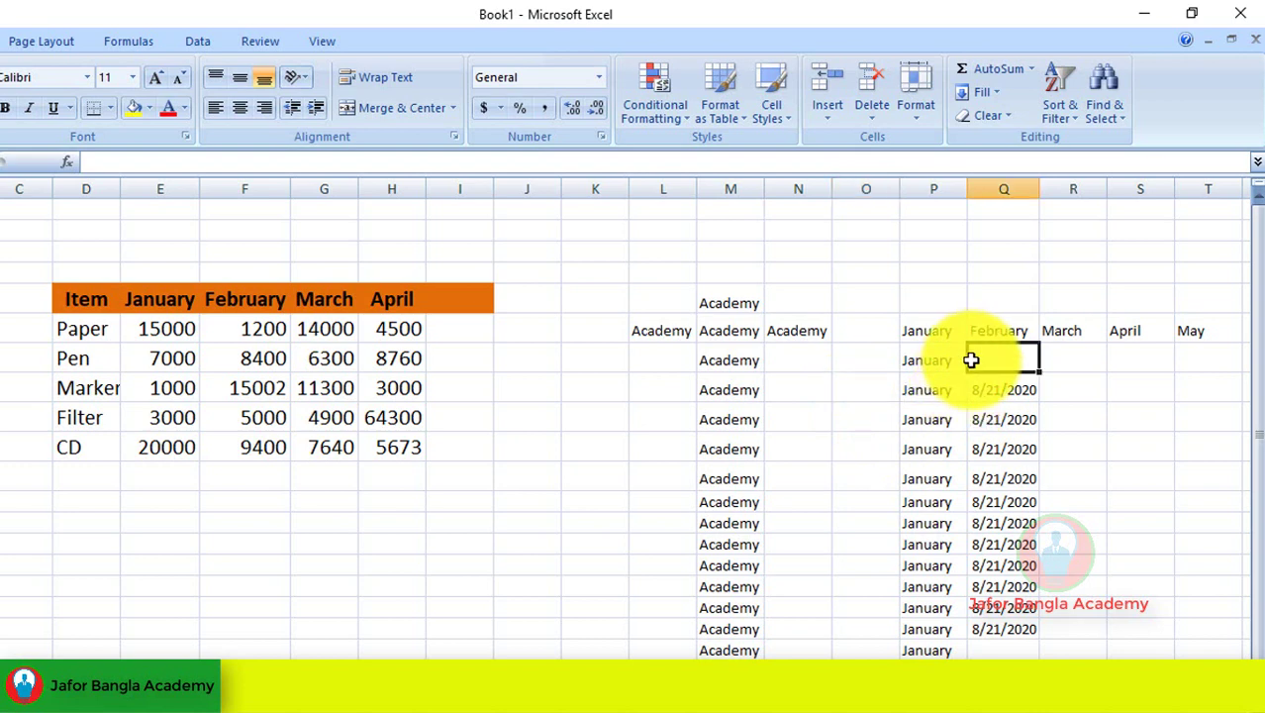
click(792, 333)
click(802, 365)
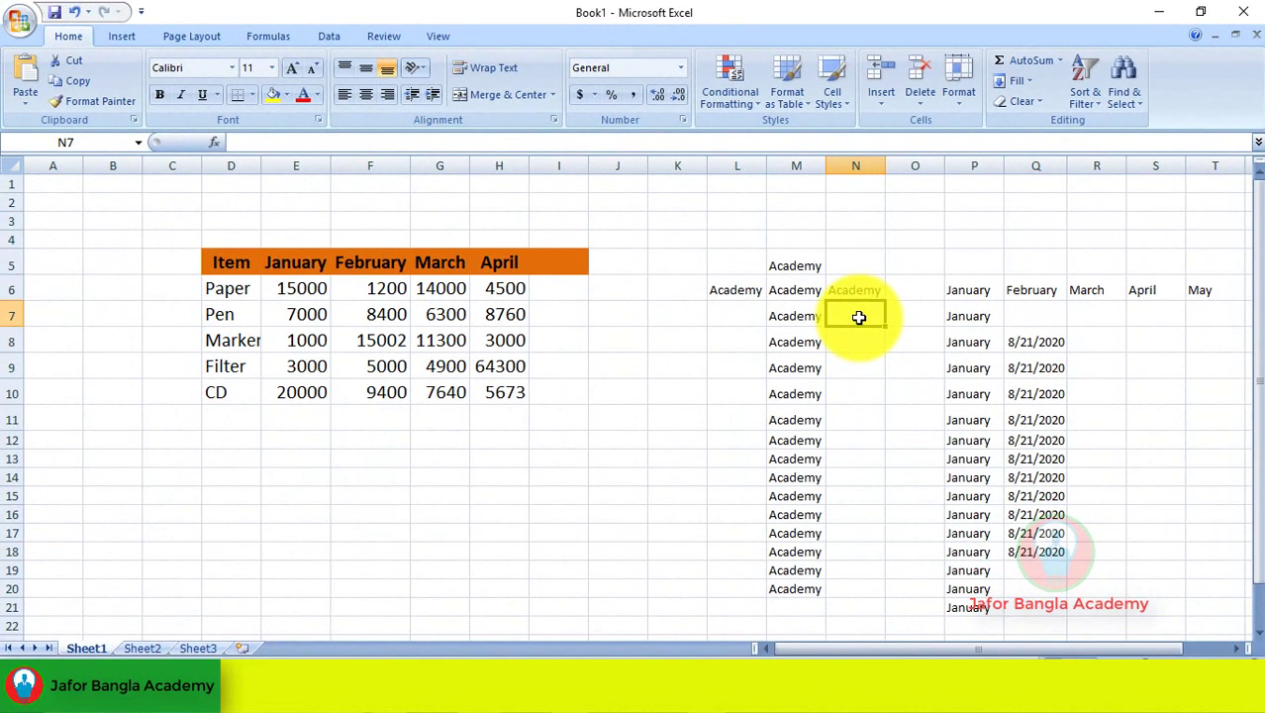
key(ctrl+d)
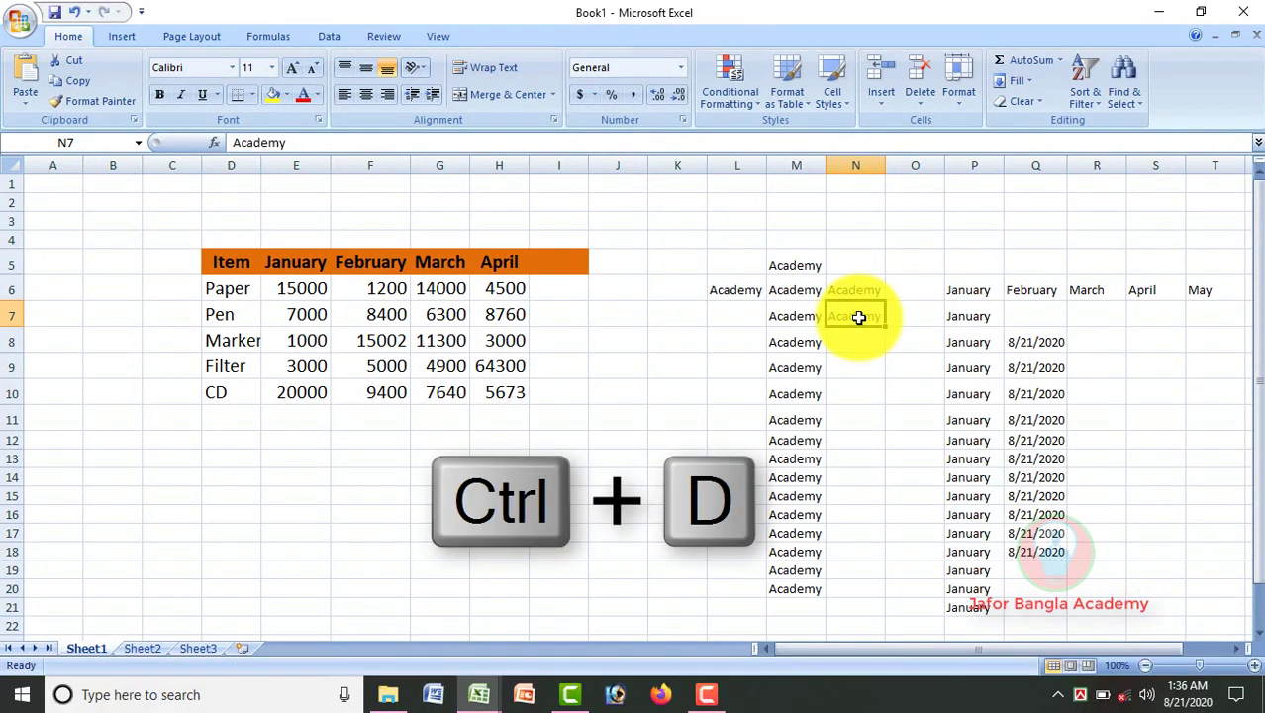
click(866, 337)
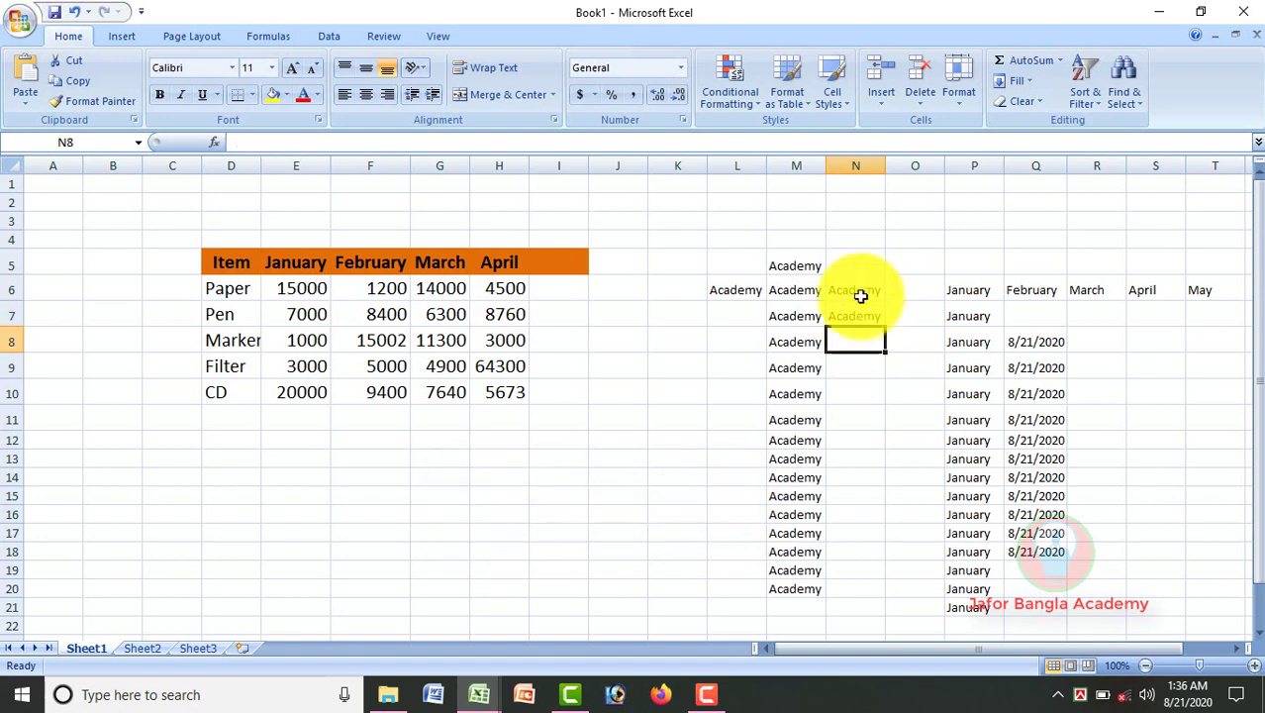
click(862, 291)
click(867, 323)
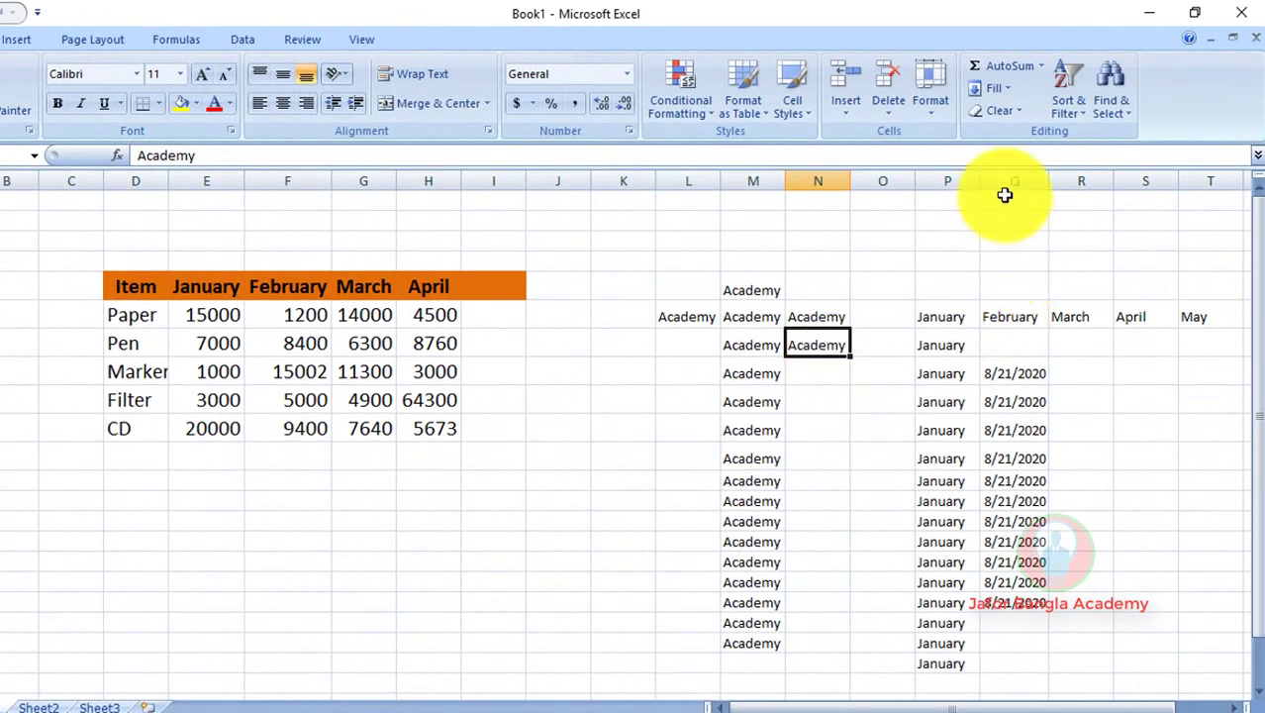
click(1019, 113)
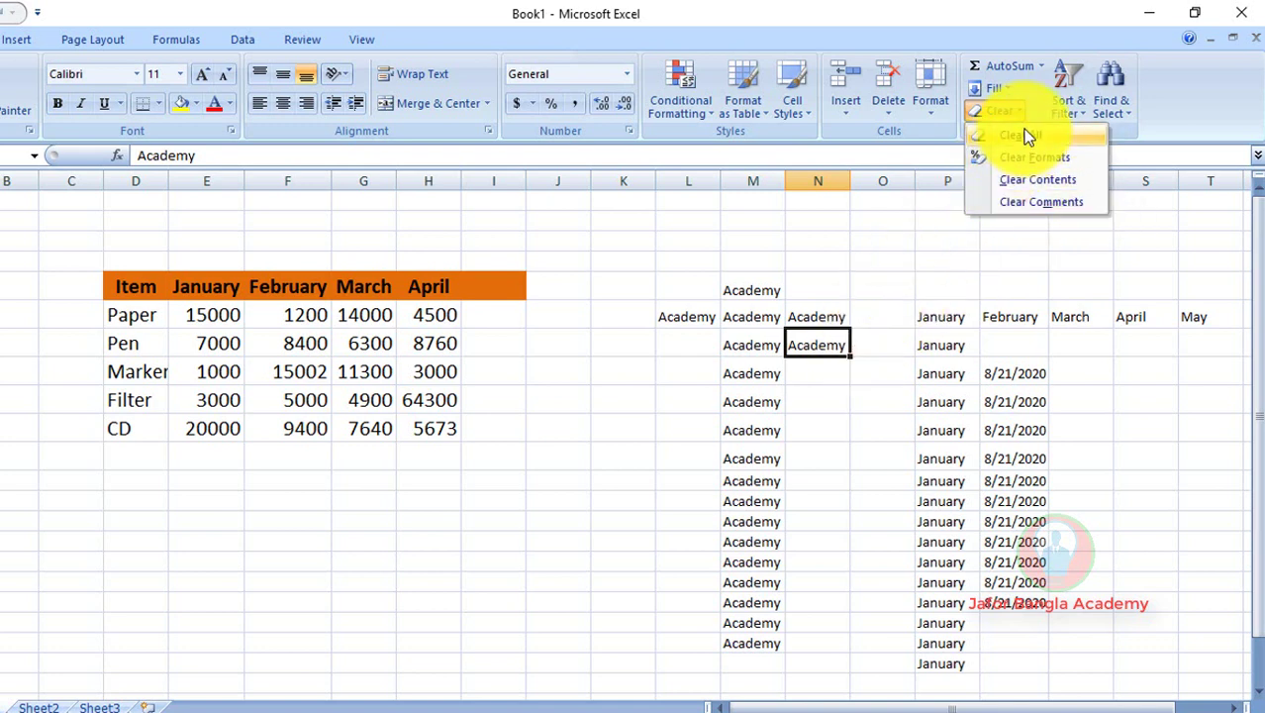
Apply Clear All to M5:M20, removing the column of Academy entries.
click(697, 315)
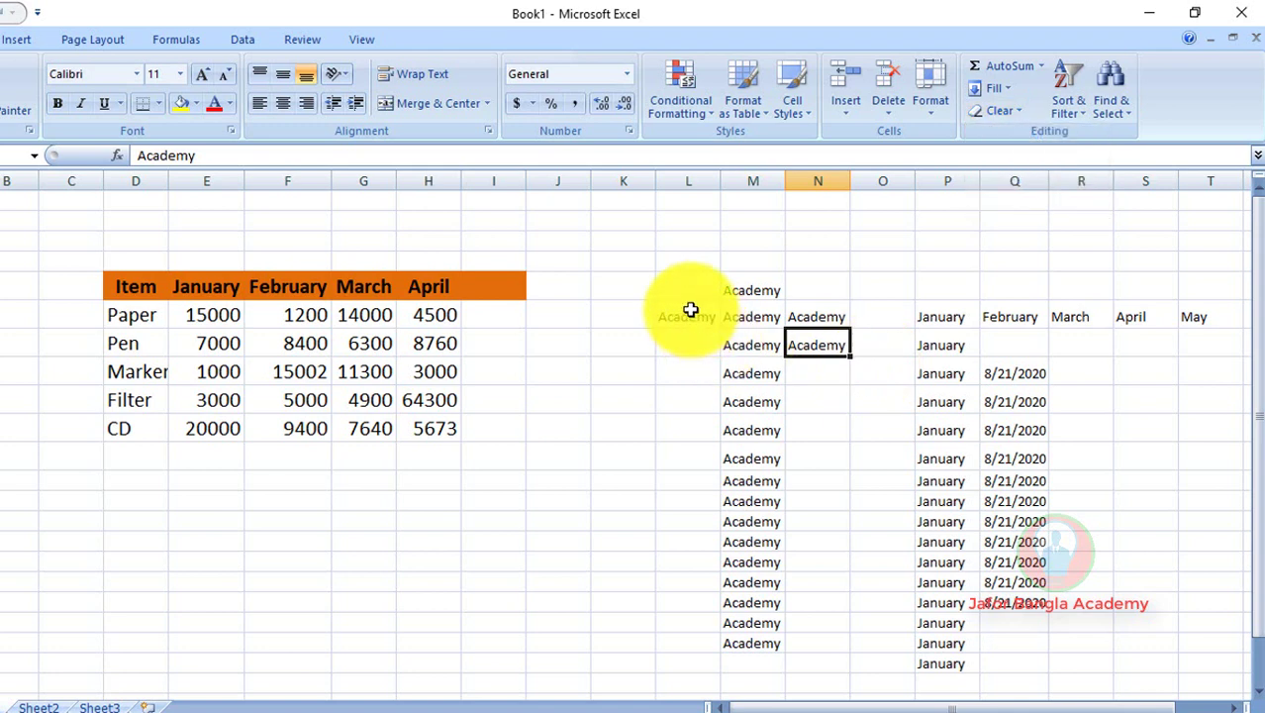
click(718, 317)
drag(724, 320, 683, 310)
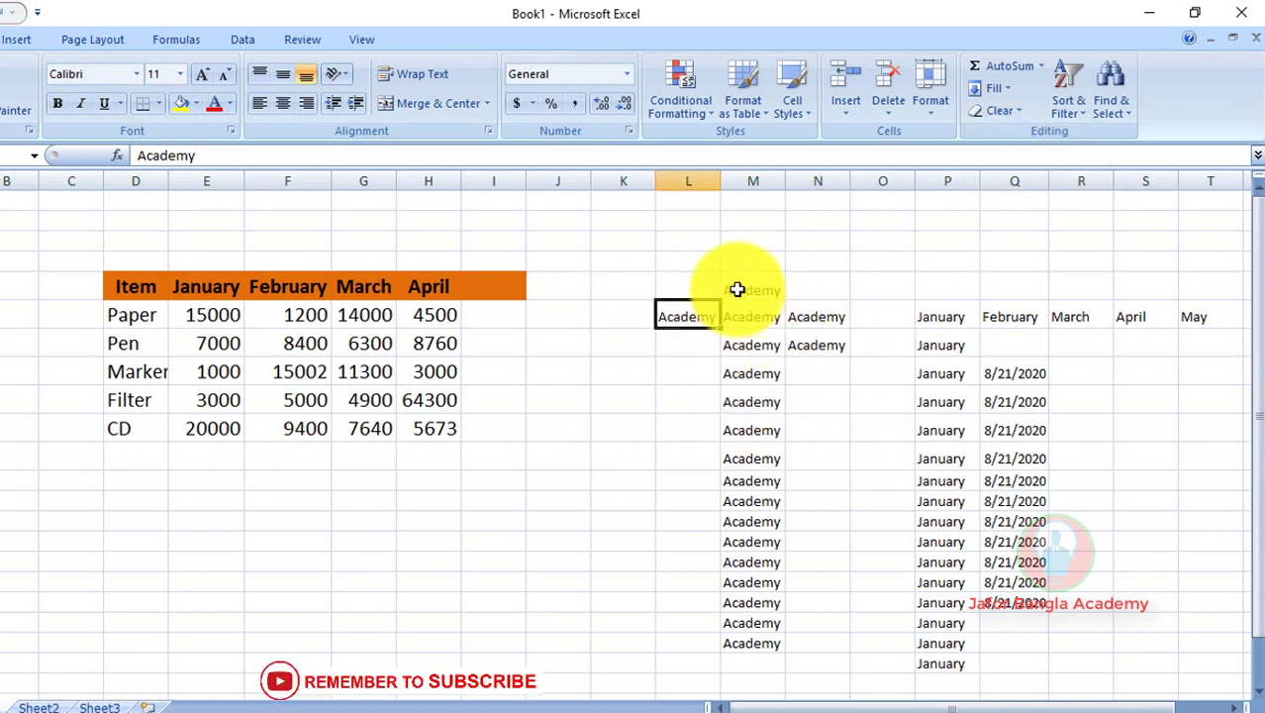
drag(736, 290, 764, 646)
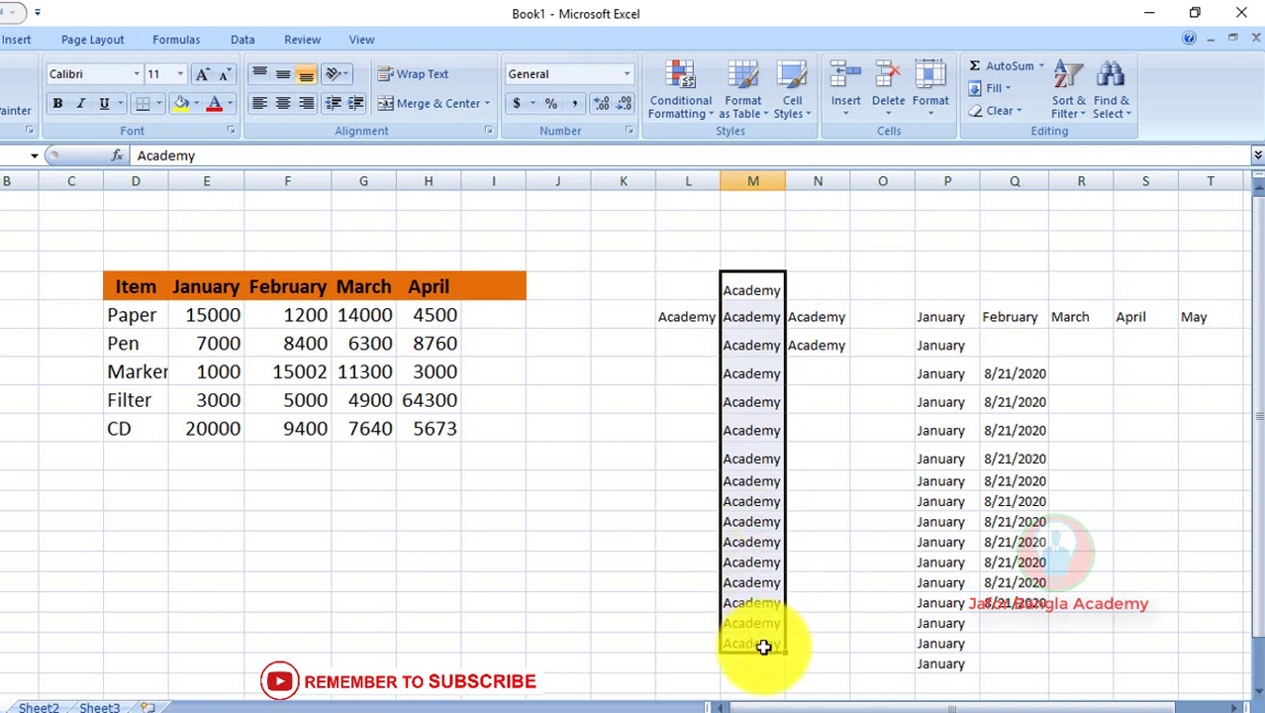
click(1024, 117)
click(1025, 135)
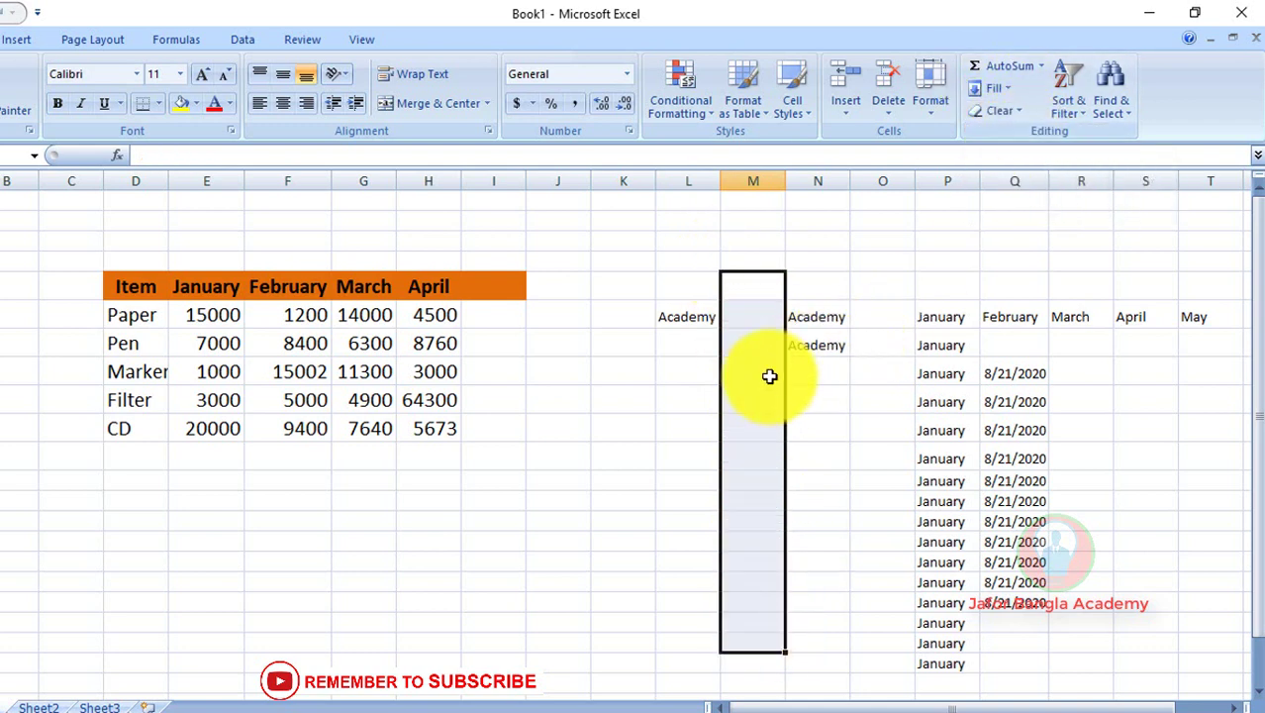
click(802, 386)
click(754, 342)
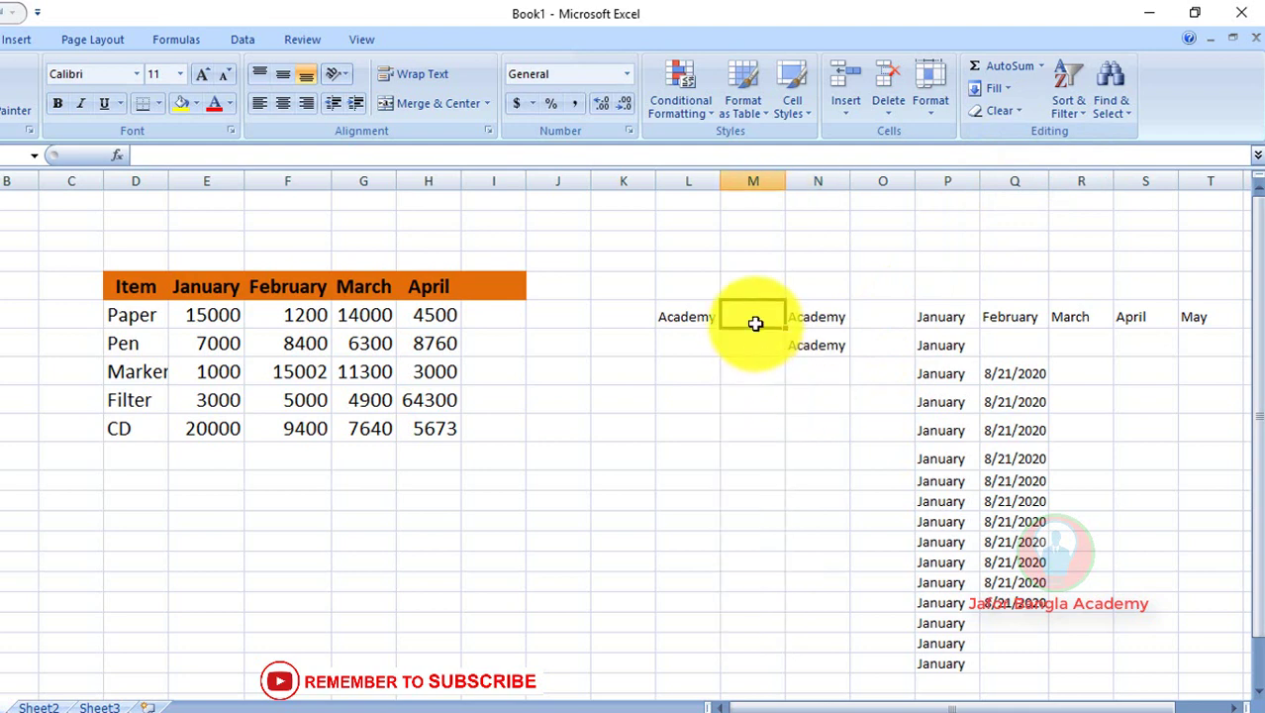
click(750, 396)
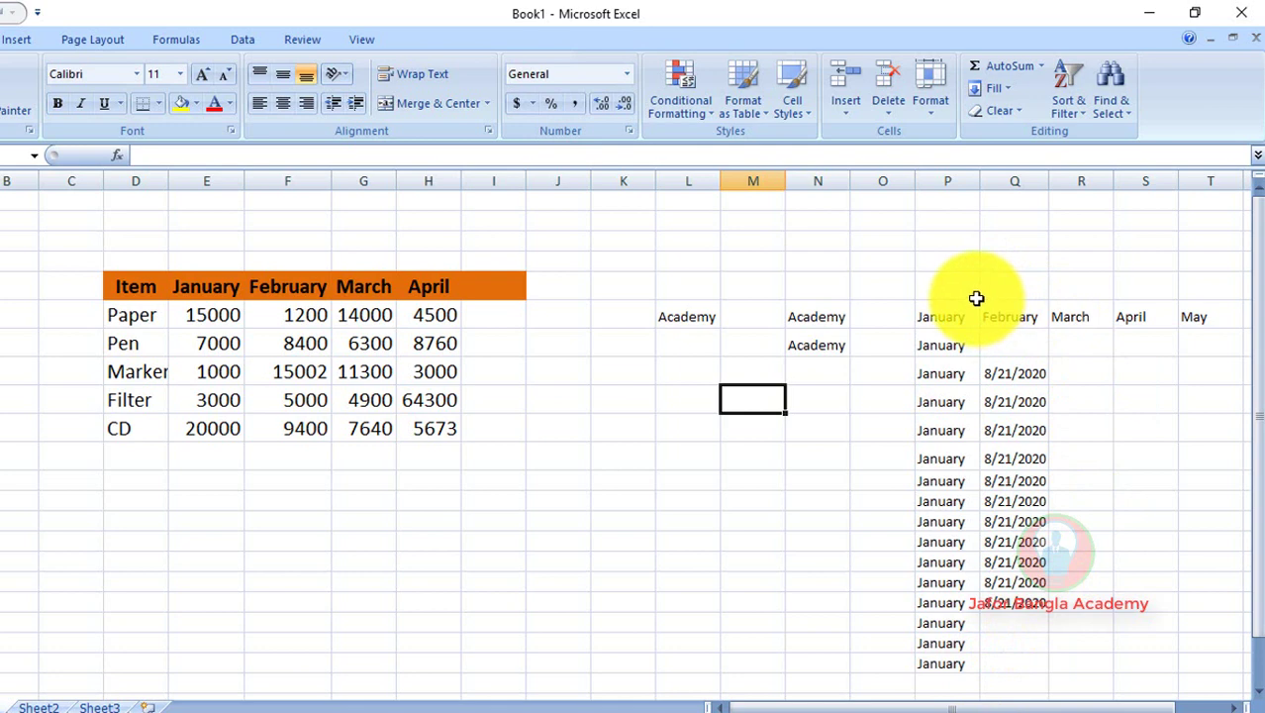
click(1016, 111)
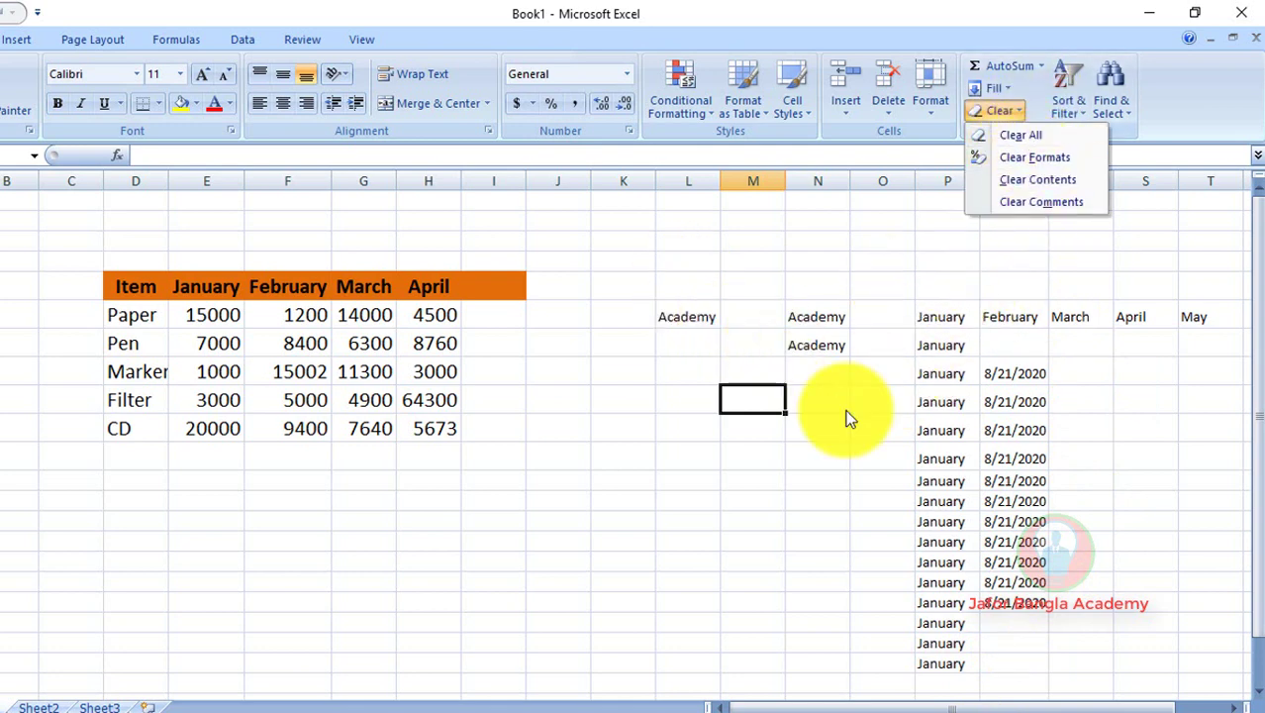
click(934, 311)
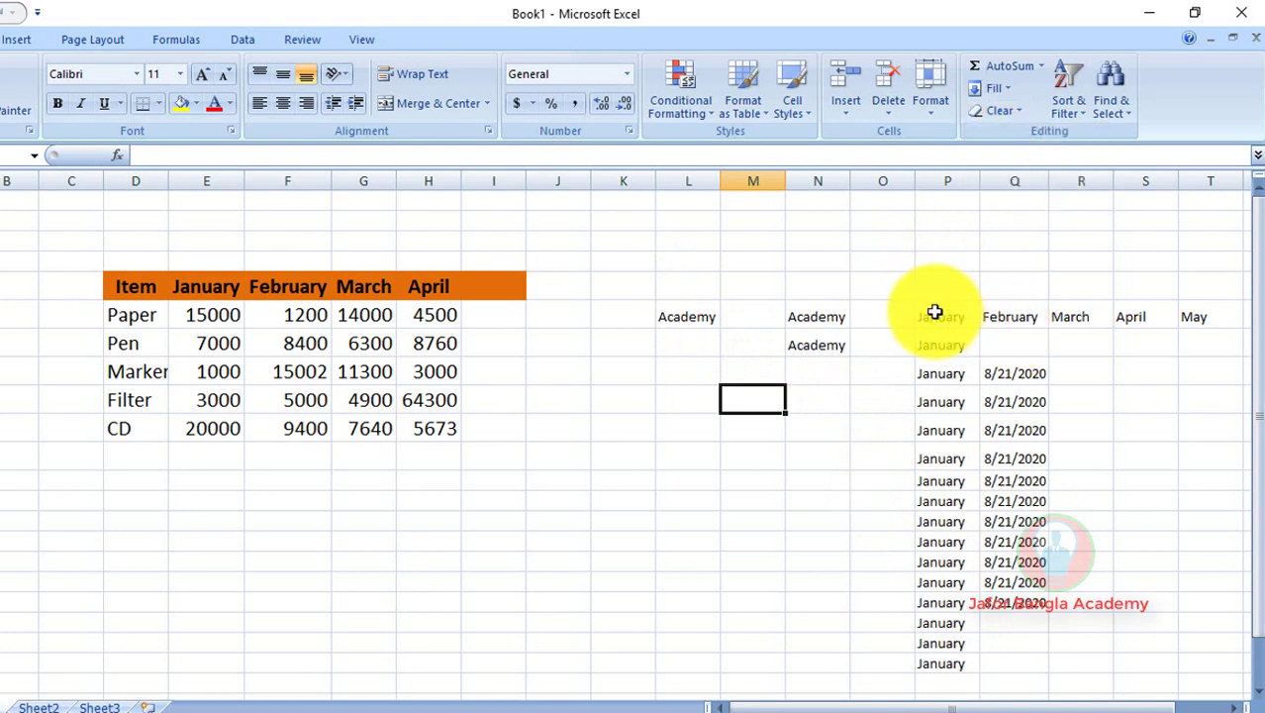
mouse_move(934, 310)
mouse_down()
mouse_move(919, 679)
mouse_move(918, 664)
mouse_up()
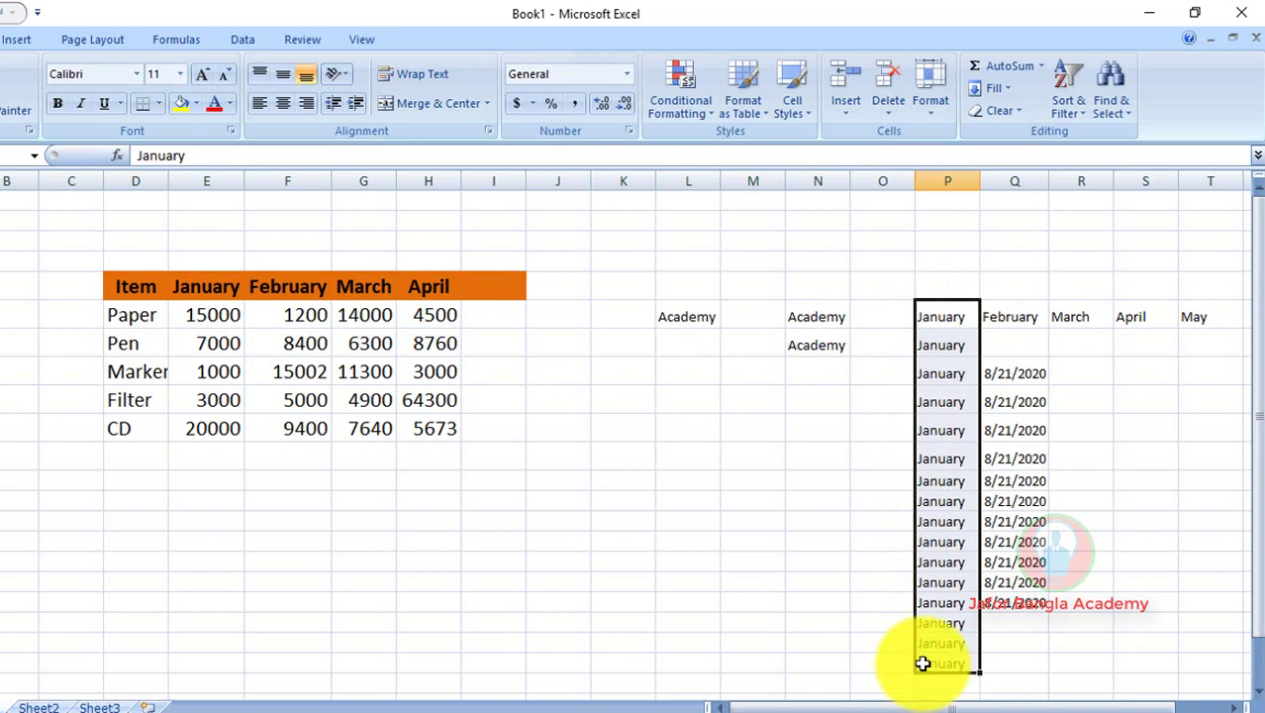
click(1027, 117)
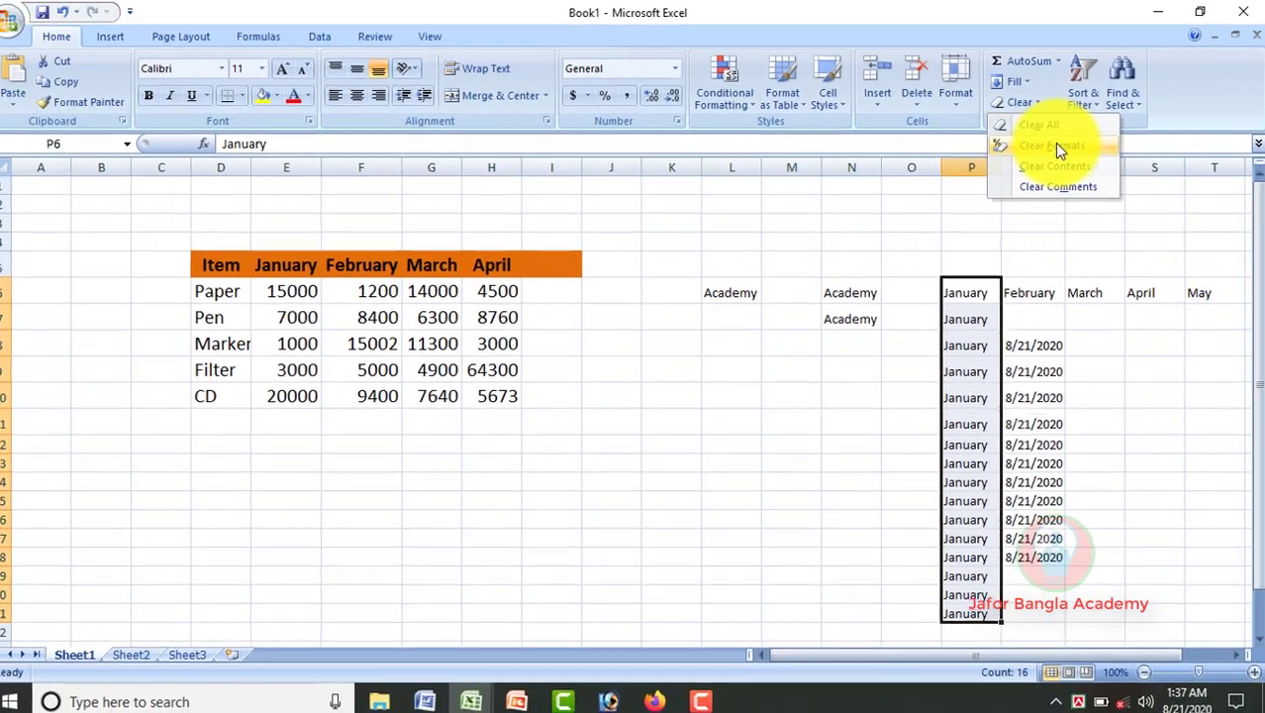
click(1057, 145)
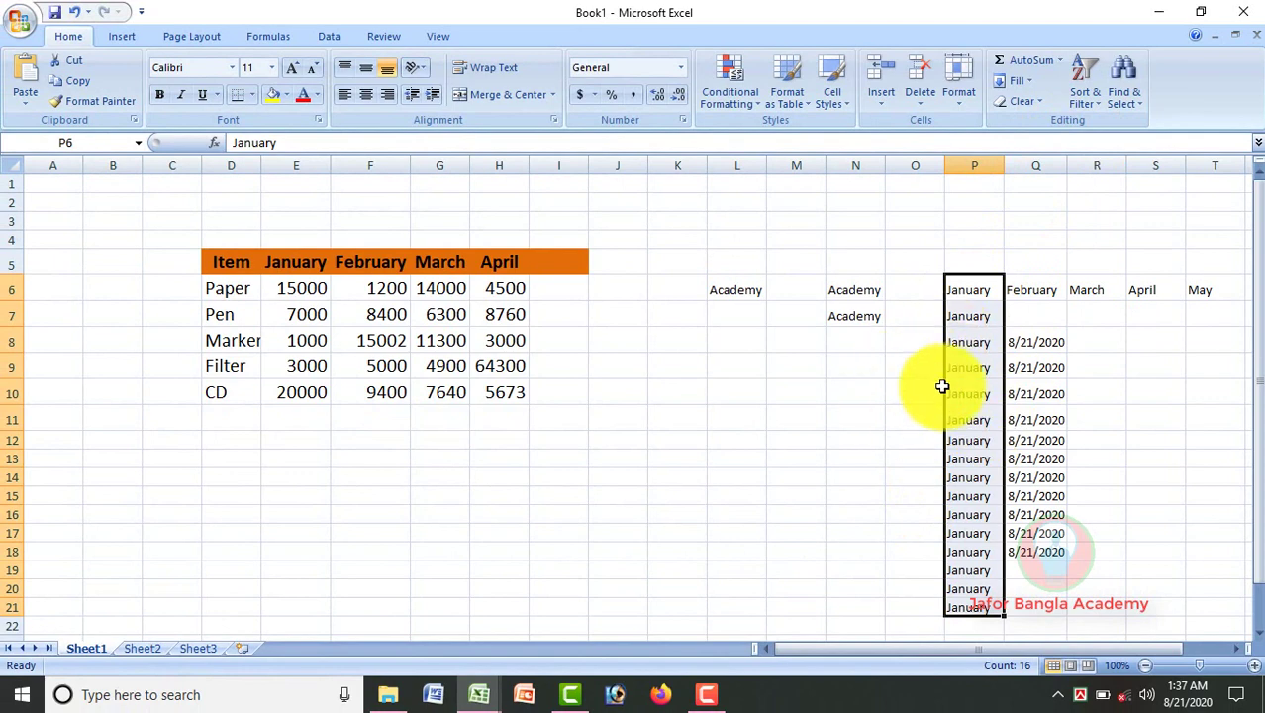
click(1039, 314)
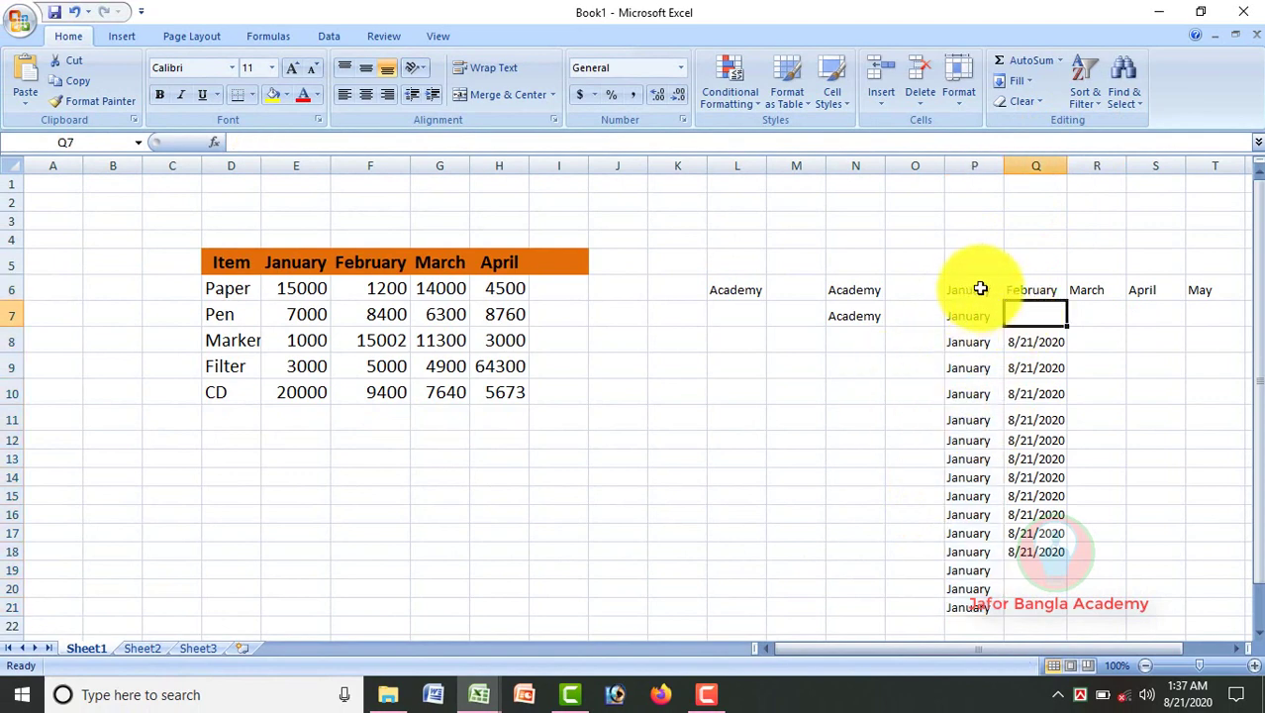
click(914, 289)
click(1022, 101)
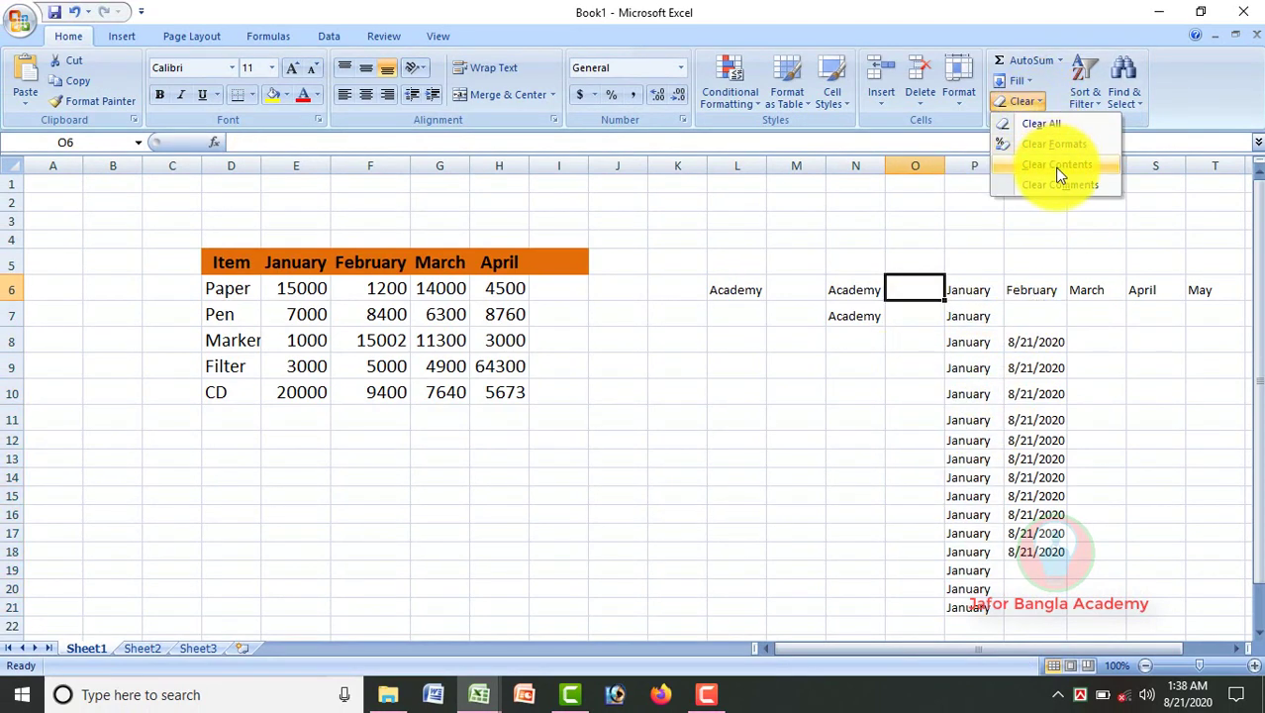
click(1064, 451)
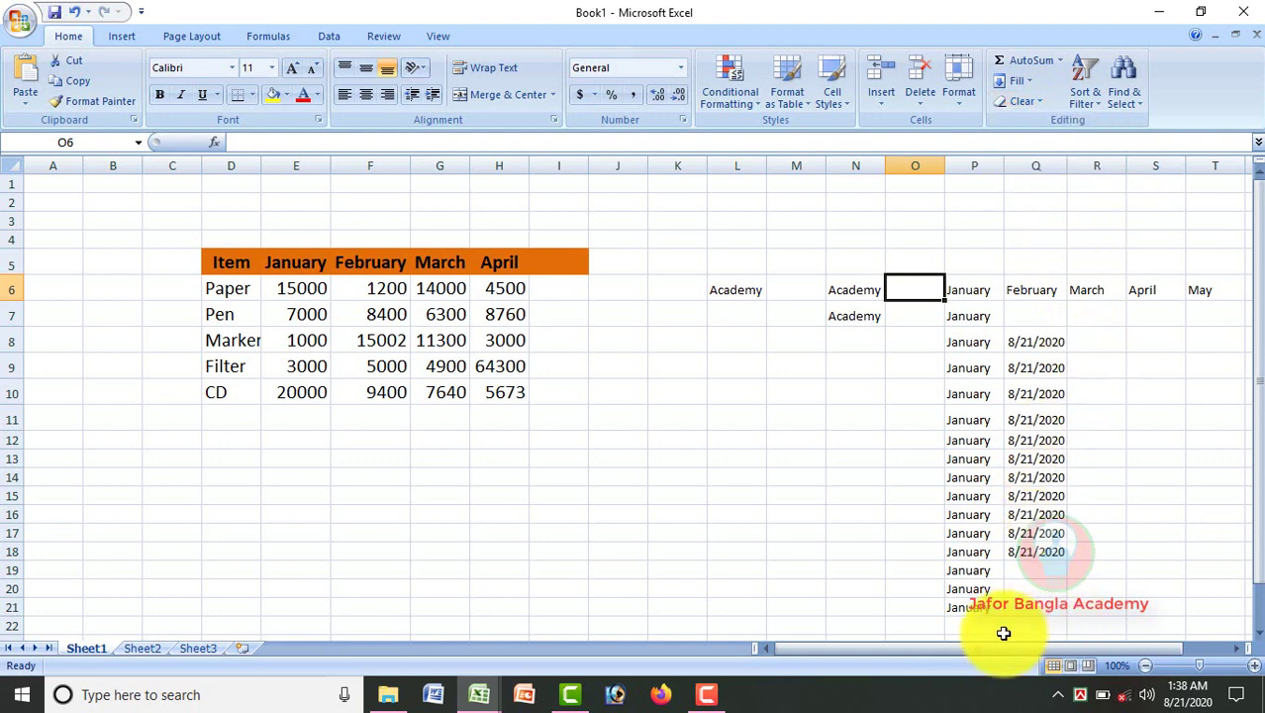
drag(975, 606, 976, 291)
mouse_move(729, 289)
mouse_down()
mouse_move(871, 312)
mouse_move(1123, 609)
mouse_up()
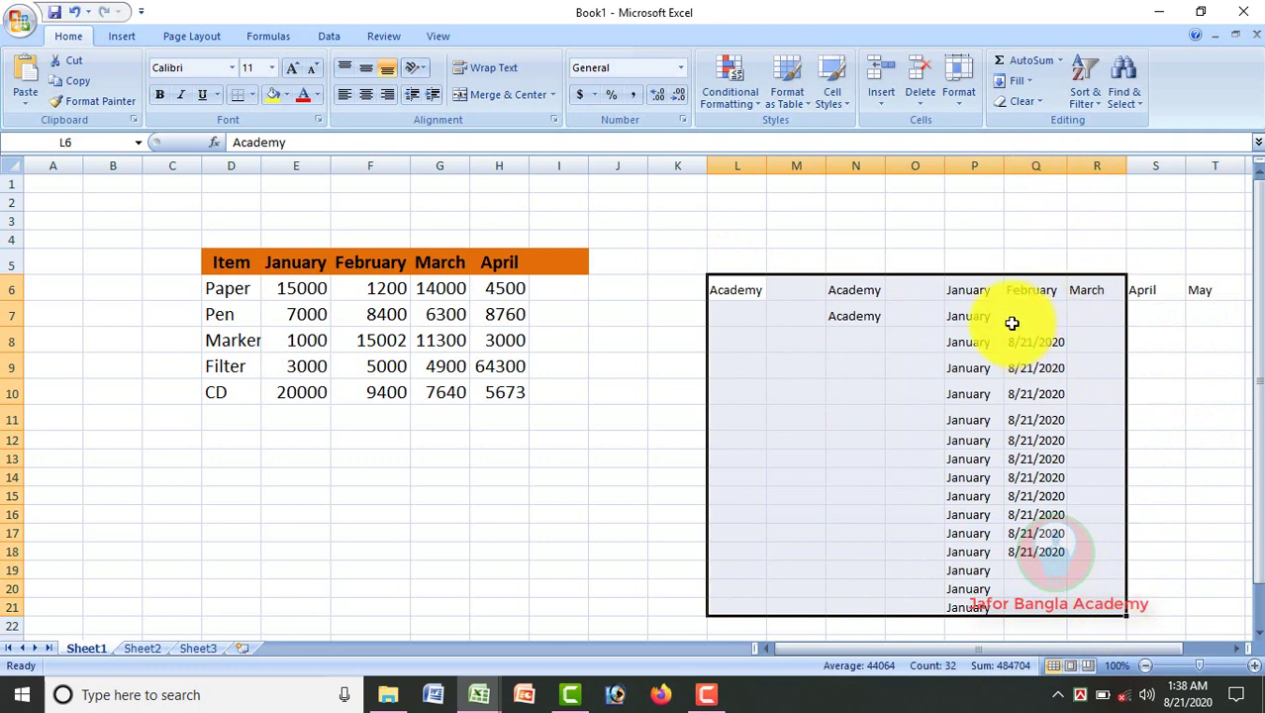
Apply Clear Contents to L6:R21, removing the Academy, January and date entries.
click(1035, 102)
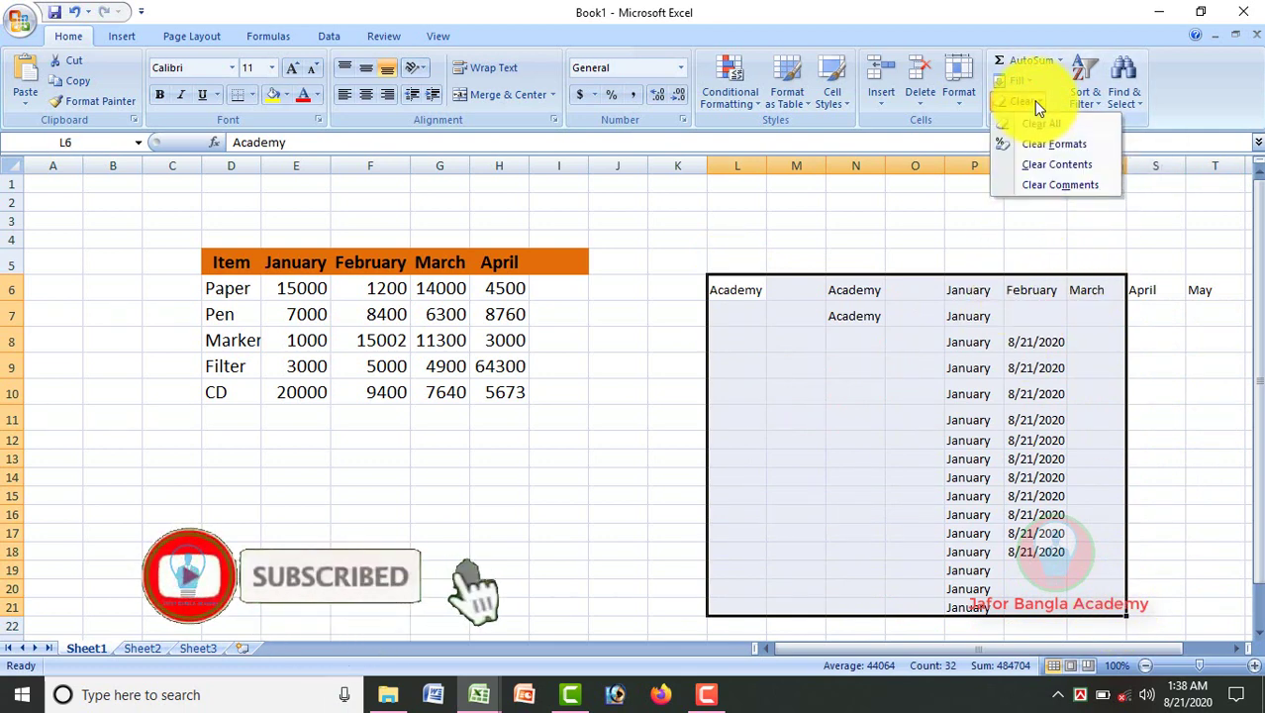
click(1061, 164)
click(797, 287)
click(737, 313)
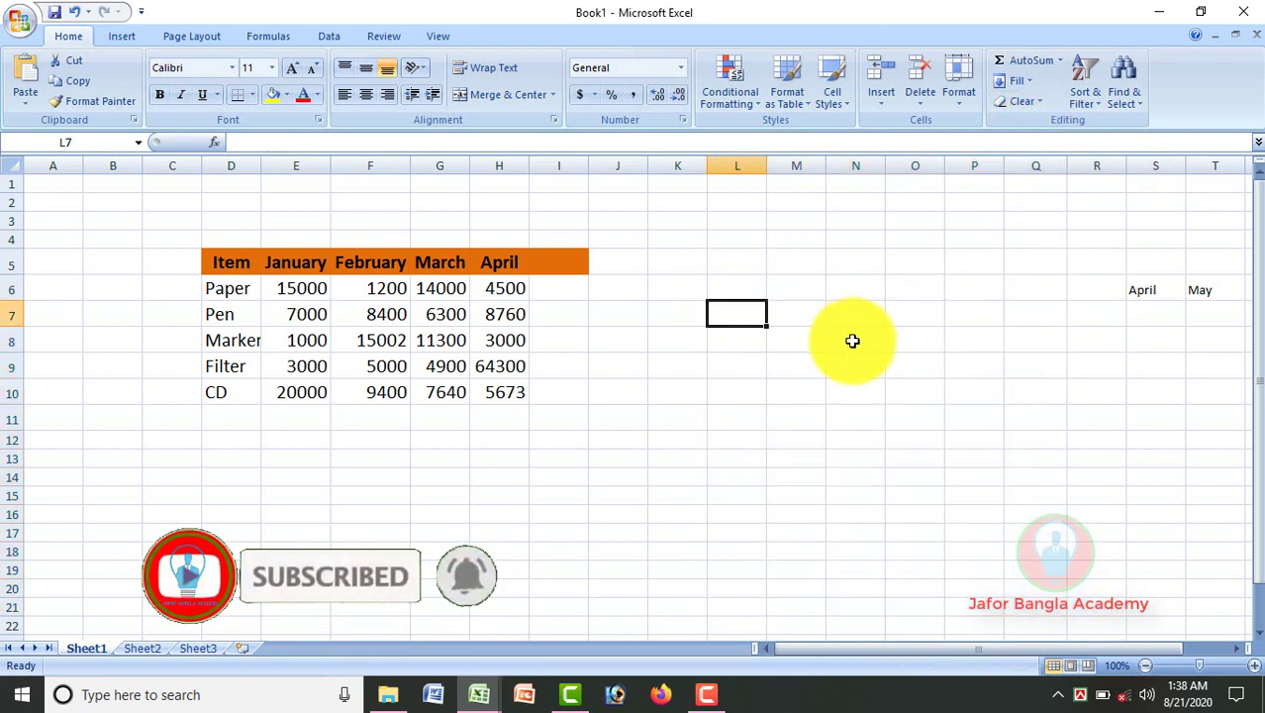
click(896, 289)
click(814, 312)
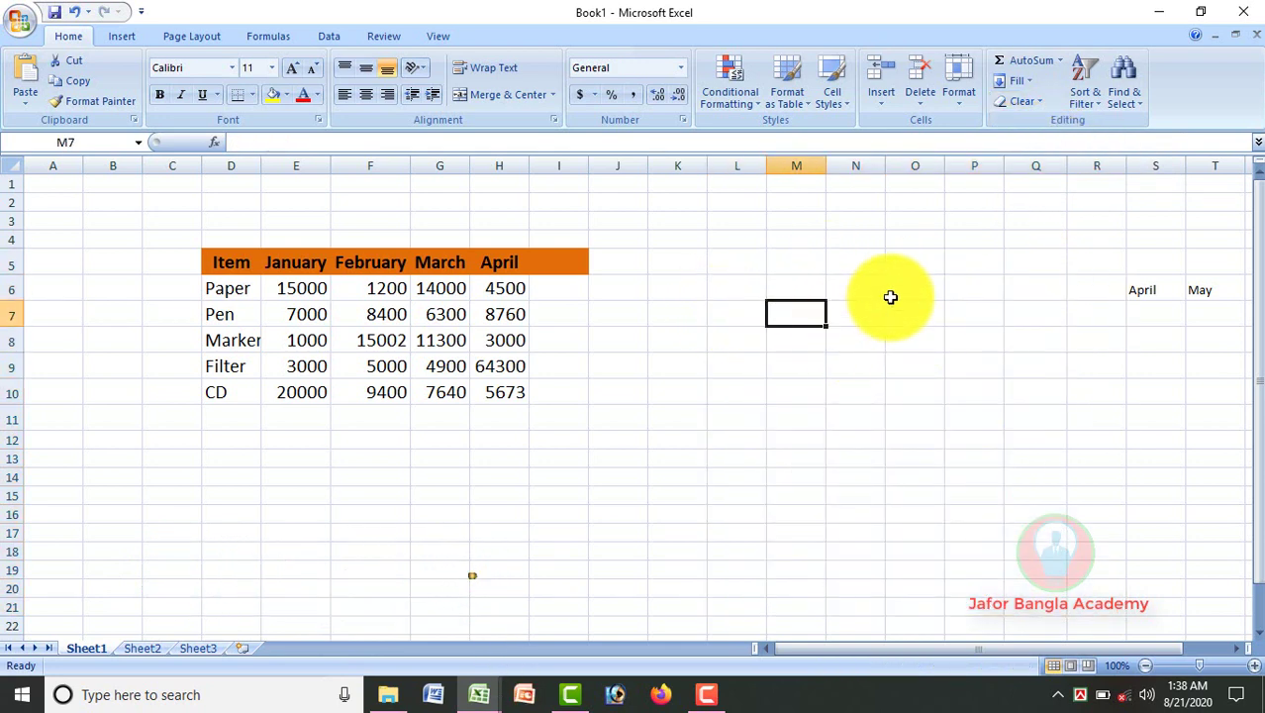